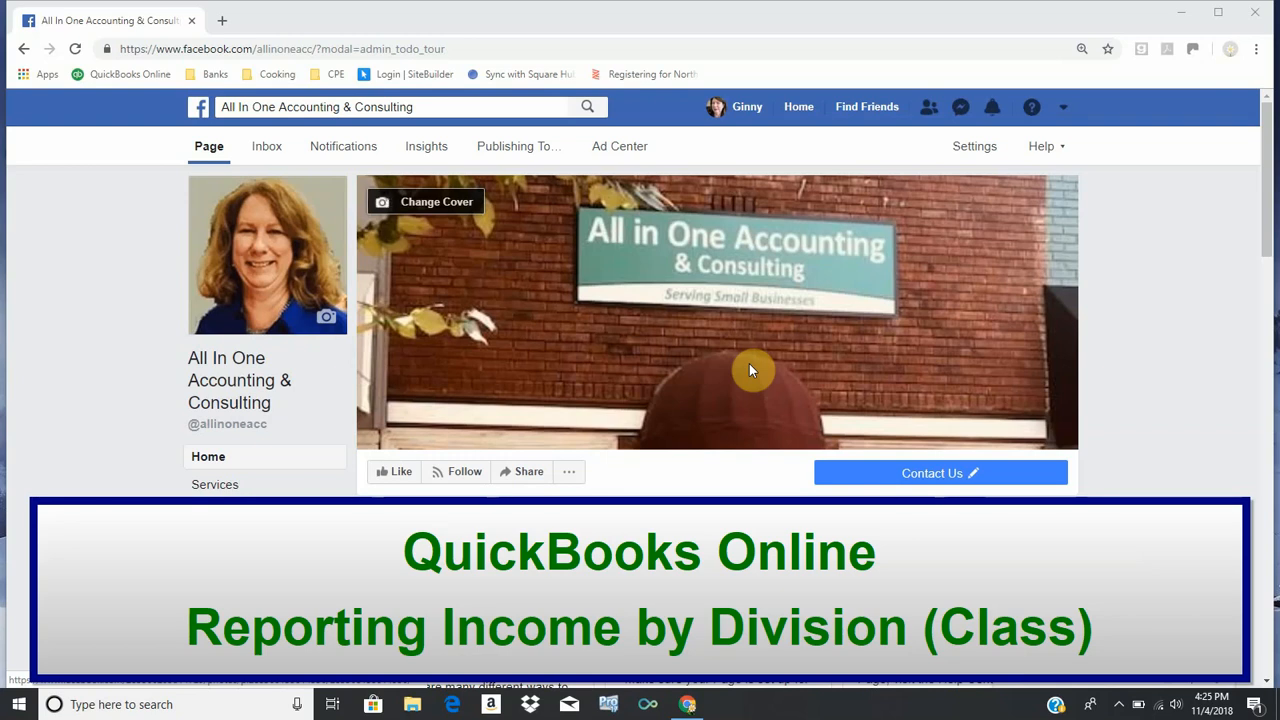
key(ctrl+t)
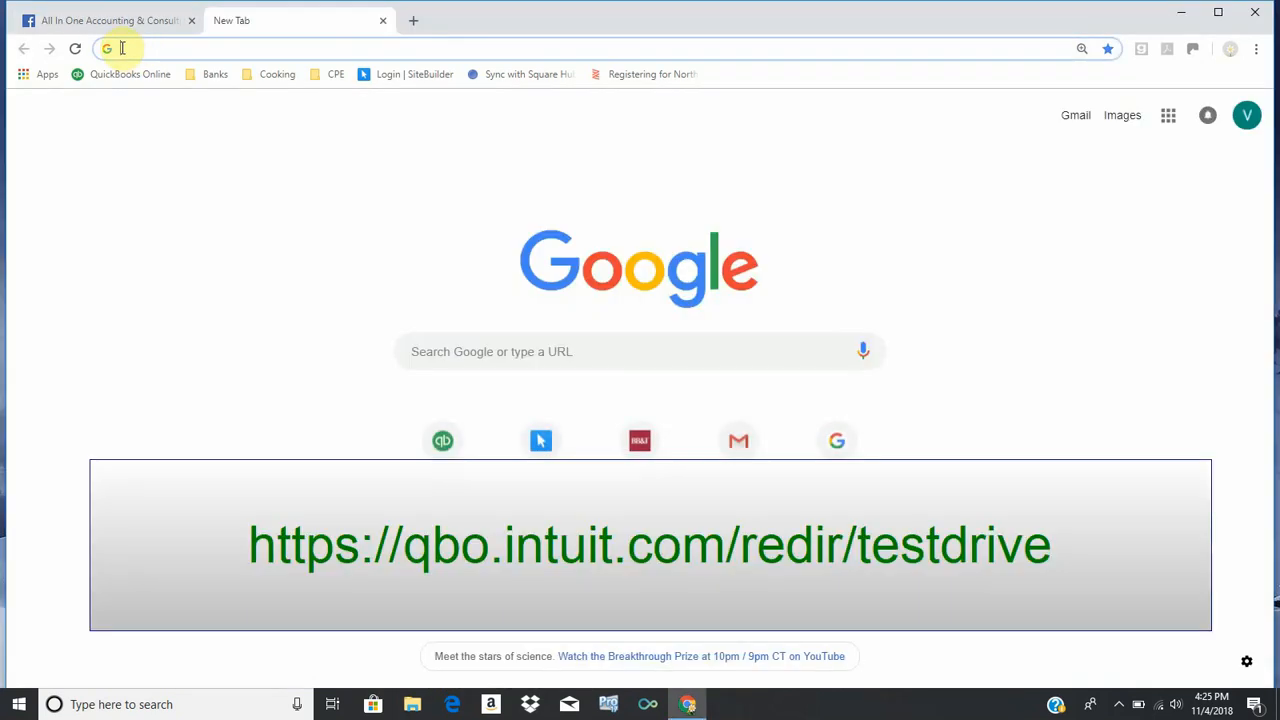
right_click(121, 47)
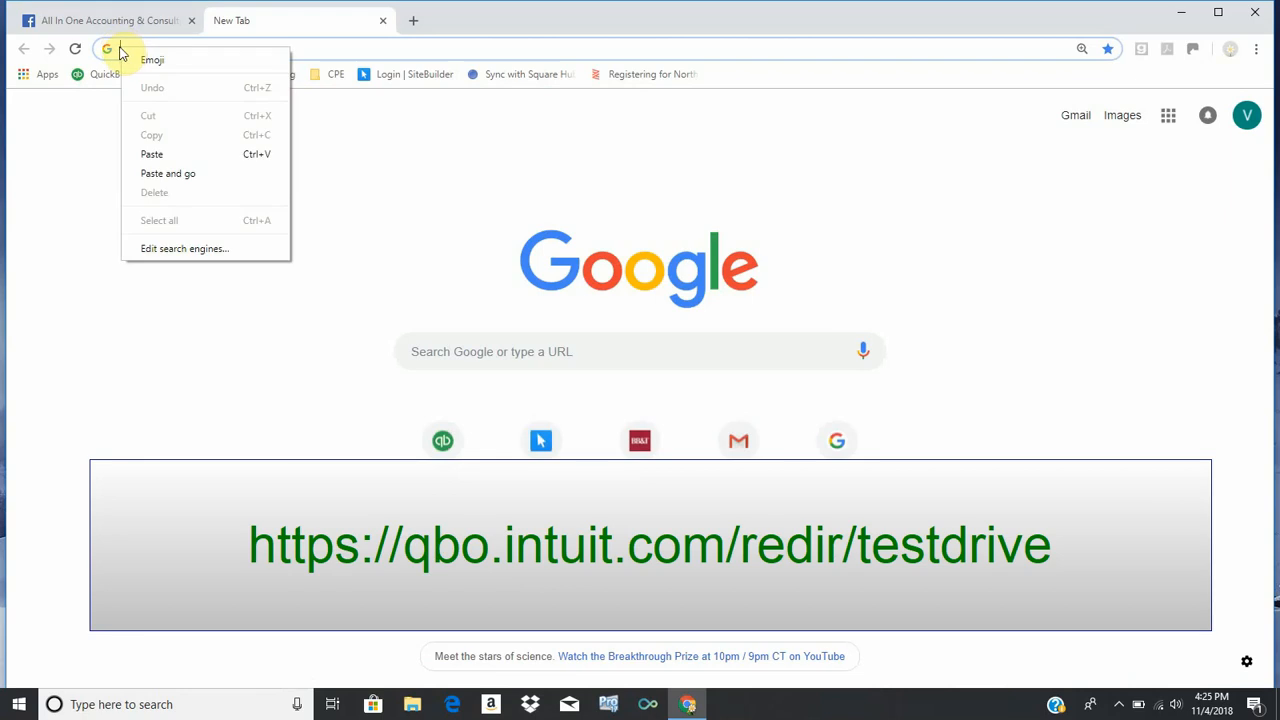
click(165, 157)
key(Return)
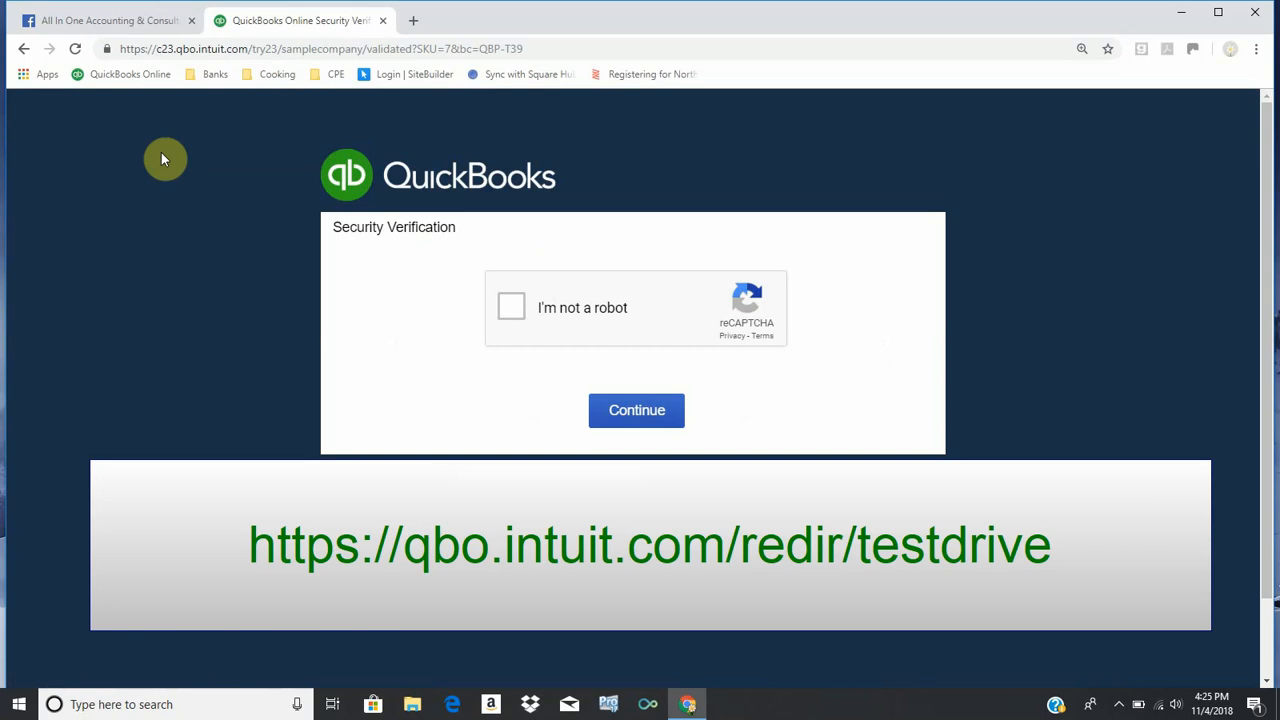
click(514, 312)
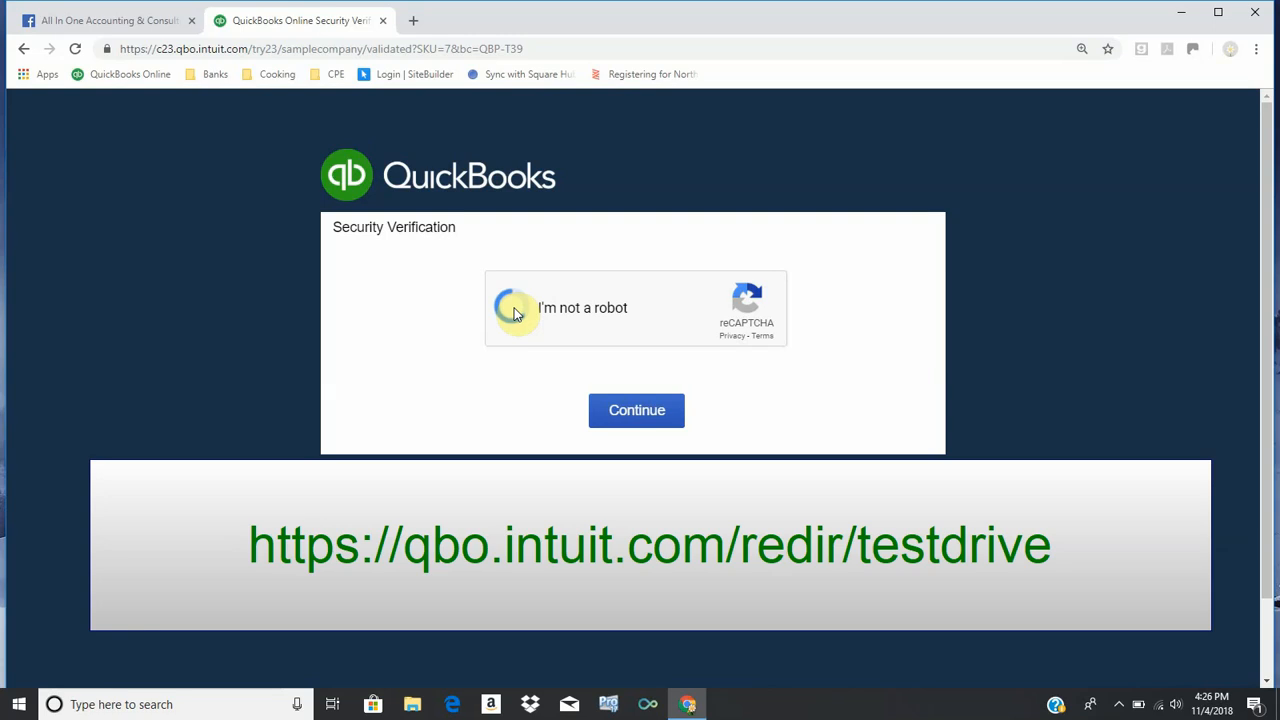
click(643, 422)
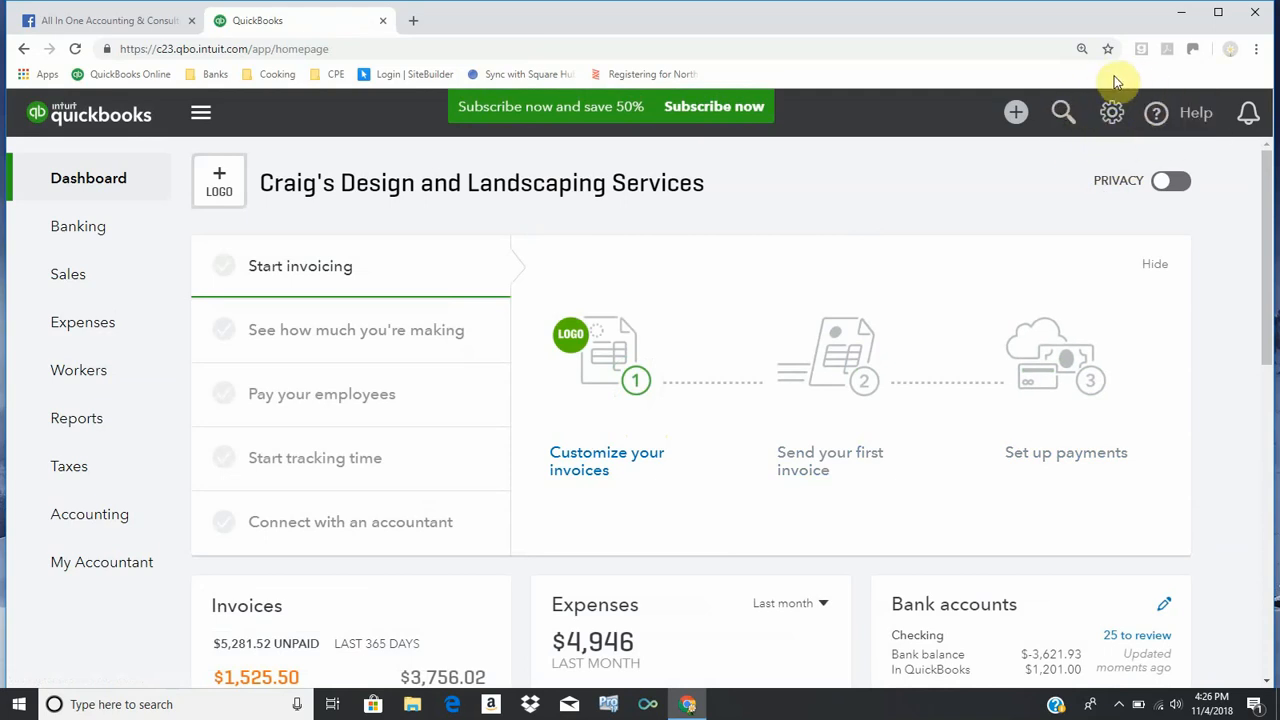
Open the Advanced section of the company's Account and Settings.
click(1110, 116)
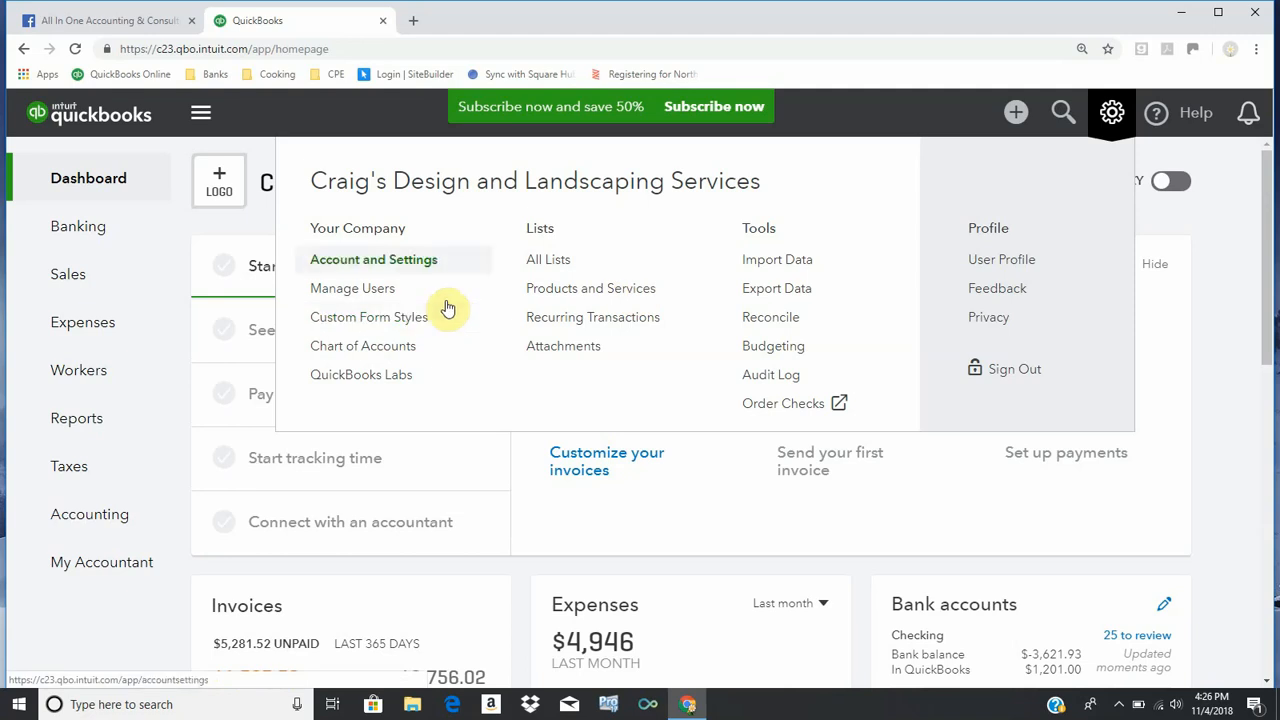
click(362, 262)
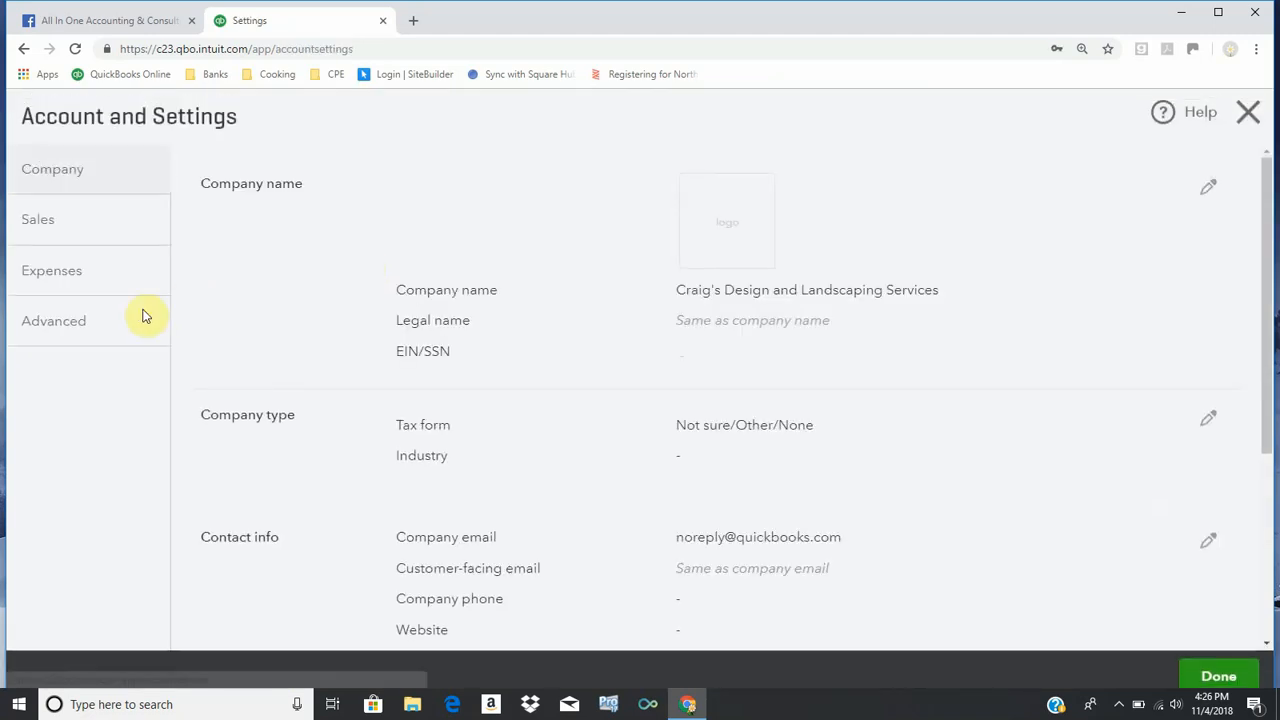
click(70, 332)
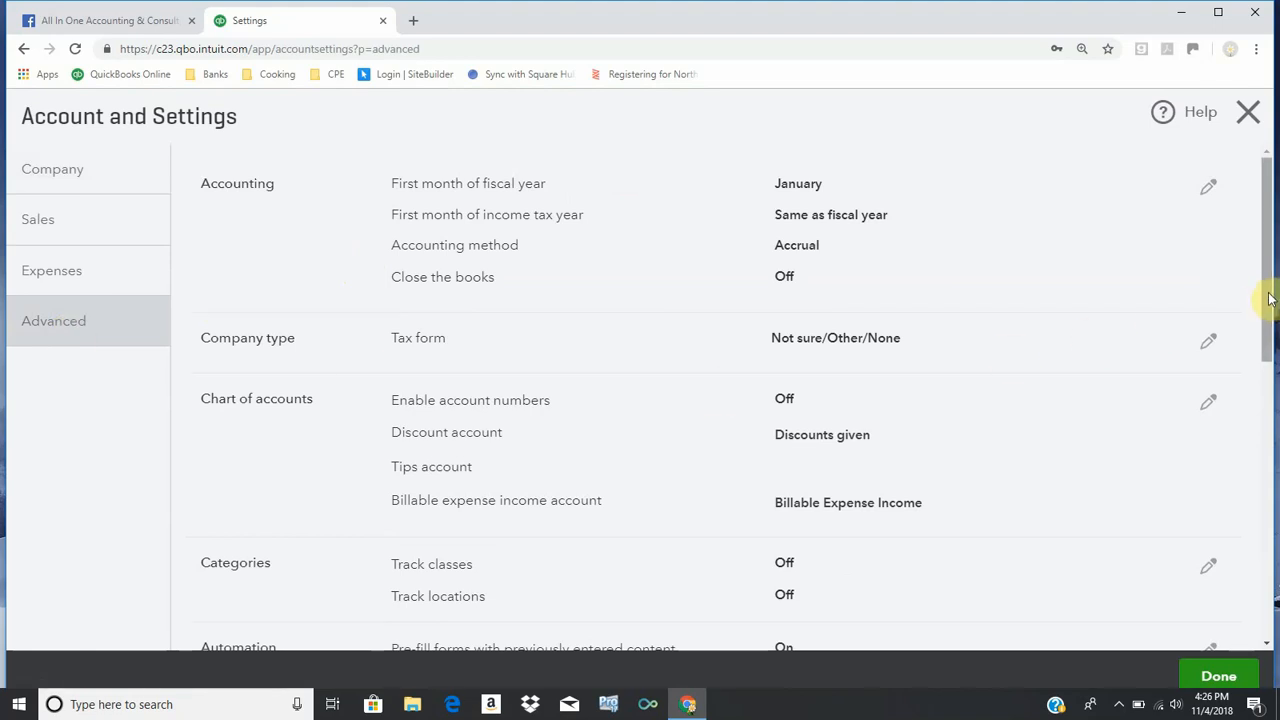
Turn on class tracking with the unassigned-class warning, assign one class to the entire transaction, and save the settings.
drag(1270, 295, 1266, 388)
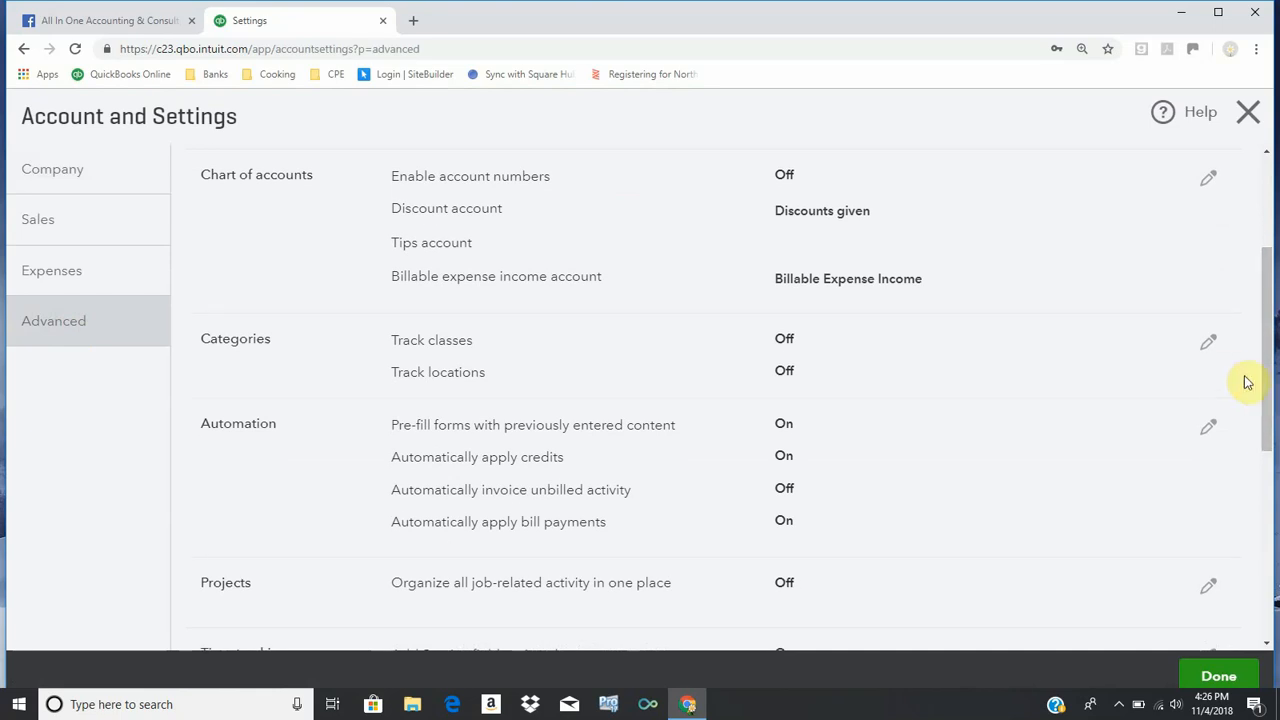
click(1210, 346)
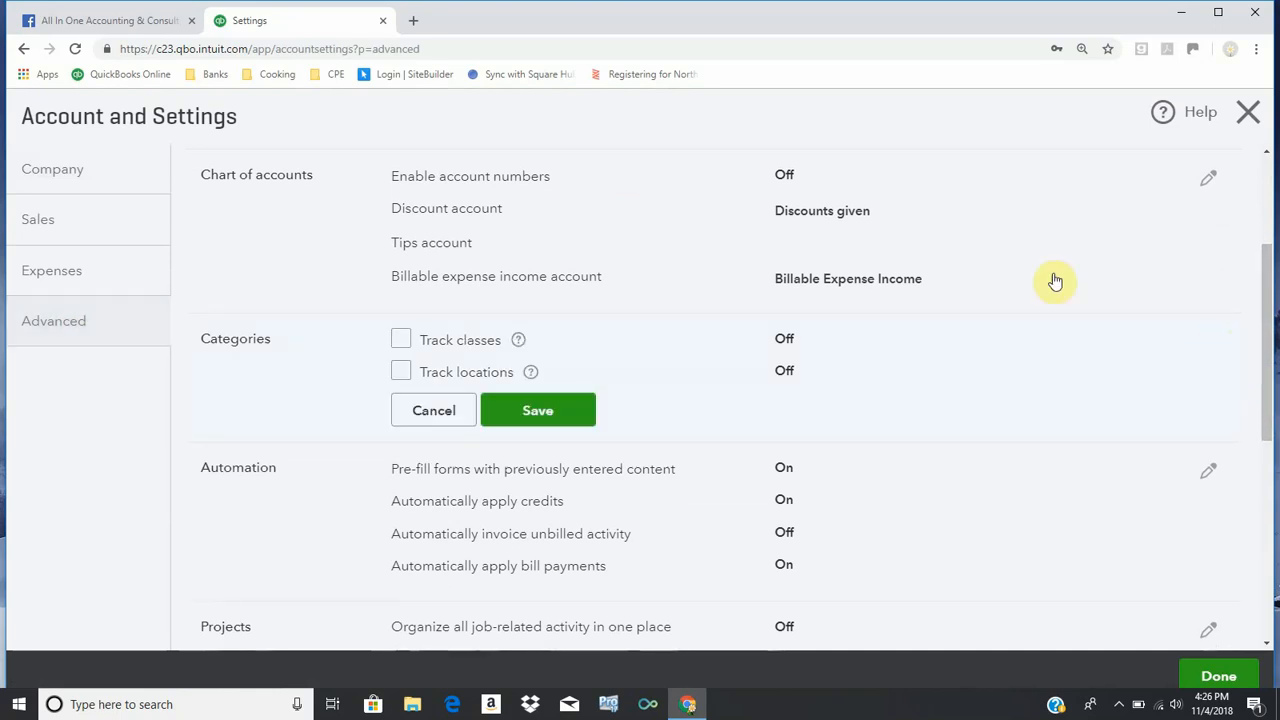
click(401, 341)
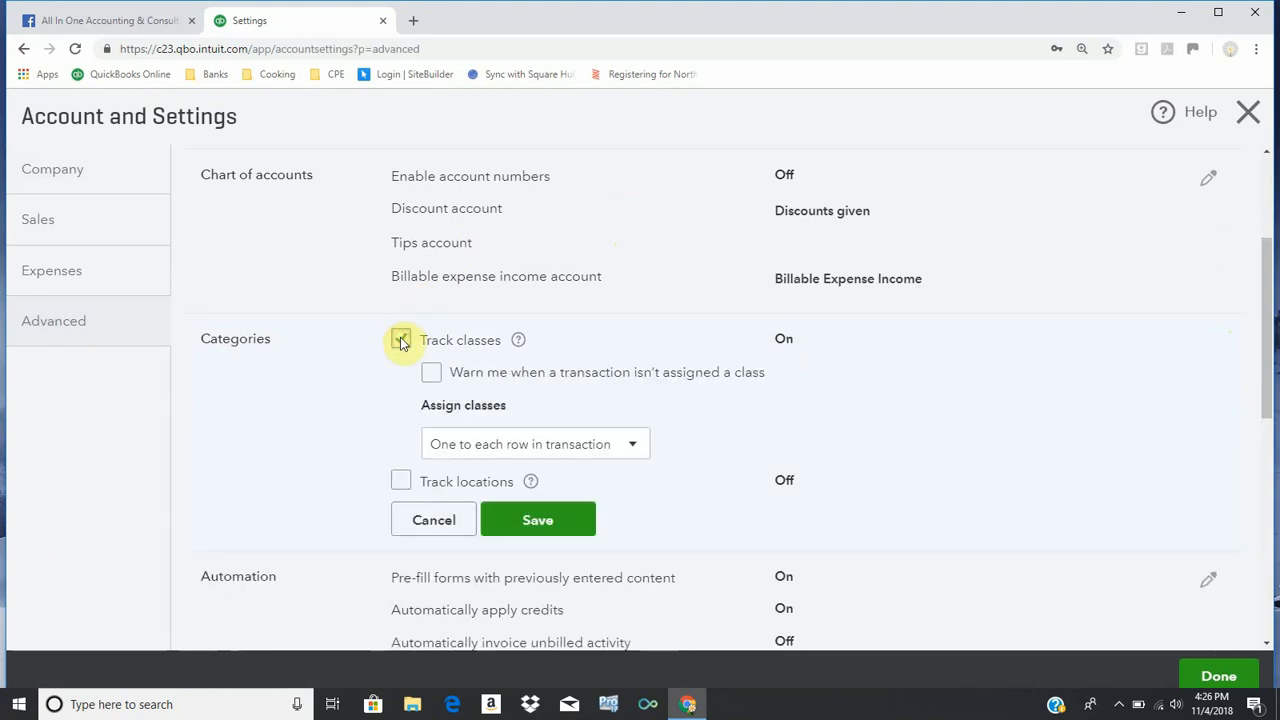
click(435, 382)
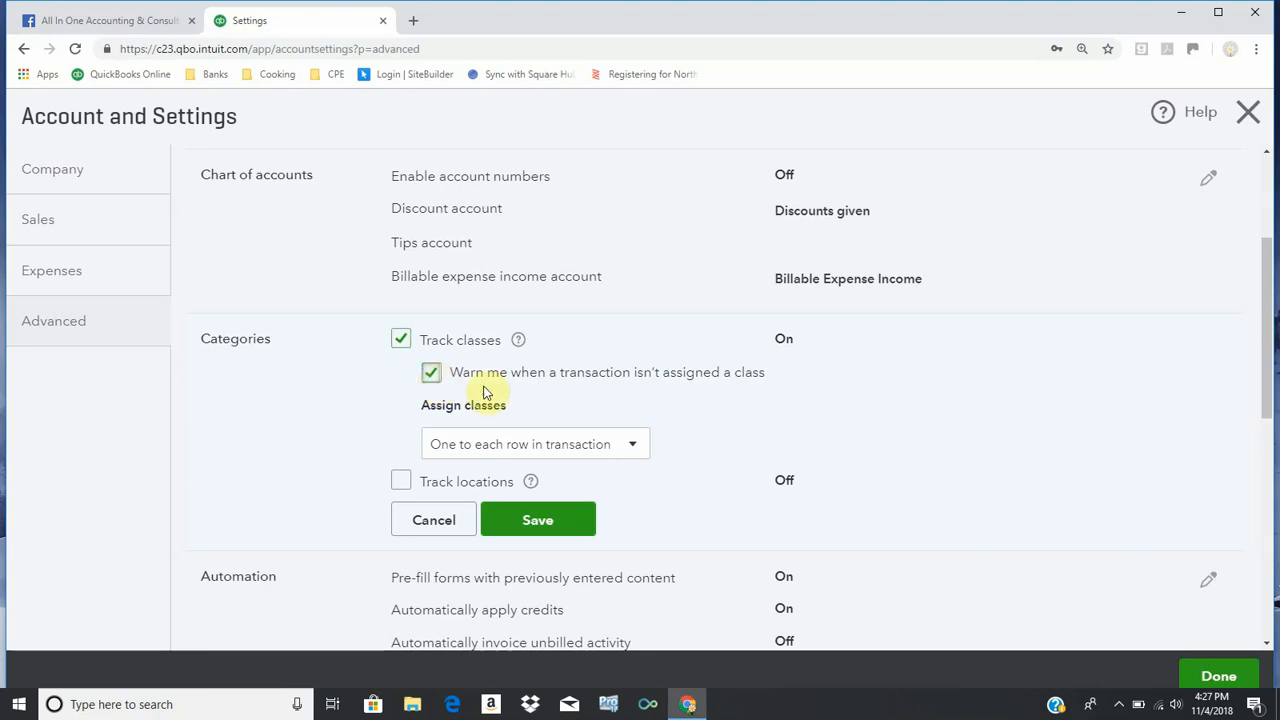
click(634, 450)
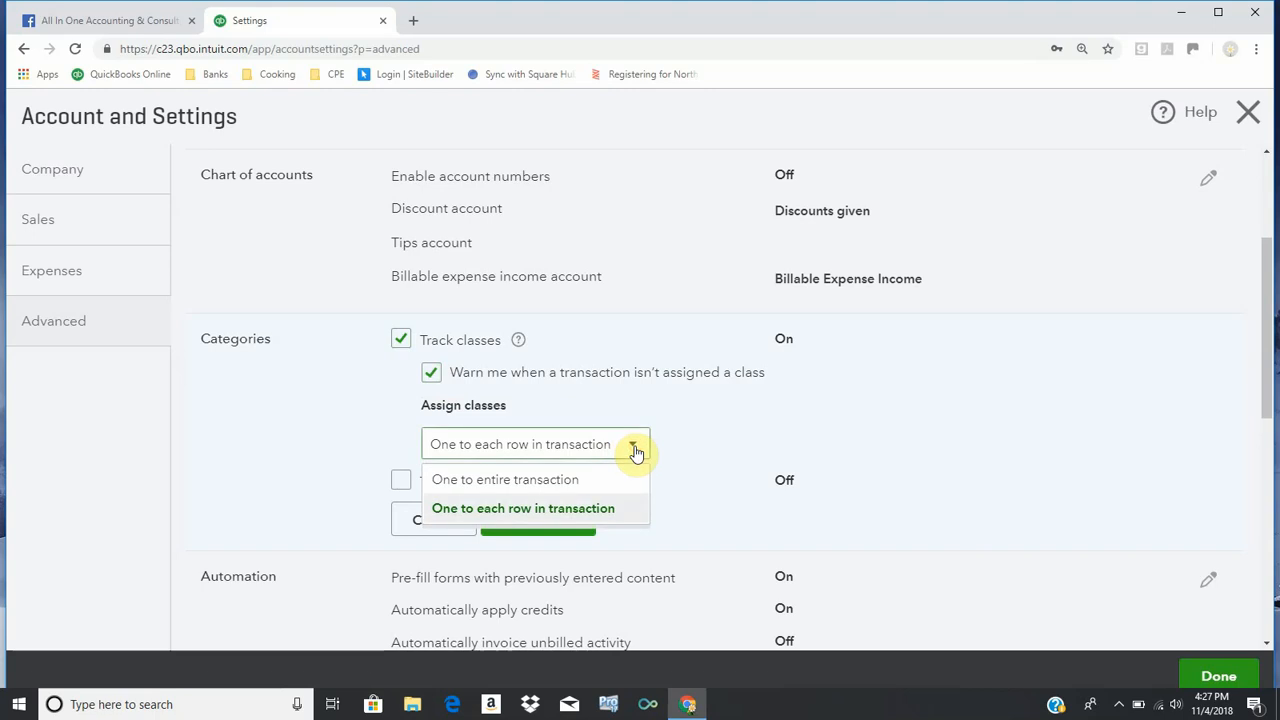
click(492, 481)
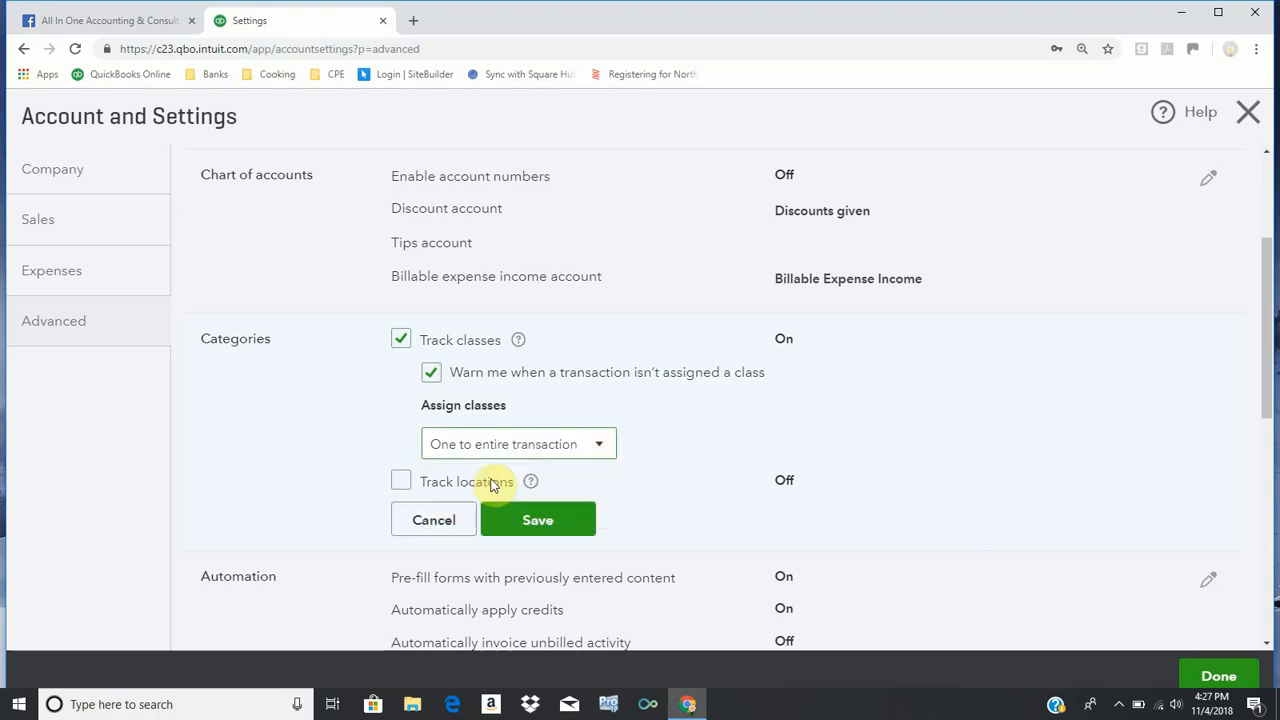
click(537, 528)
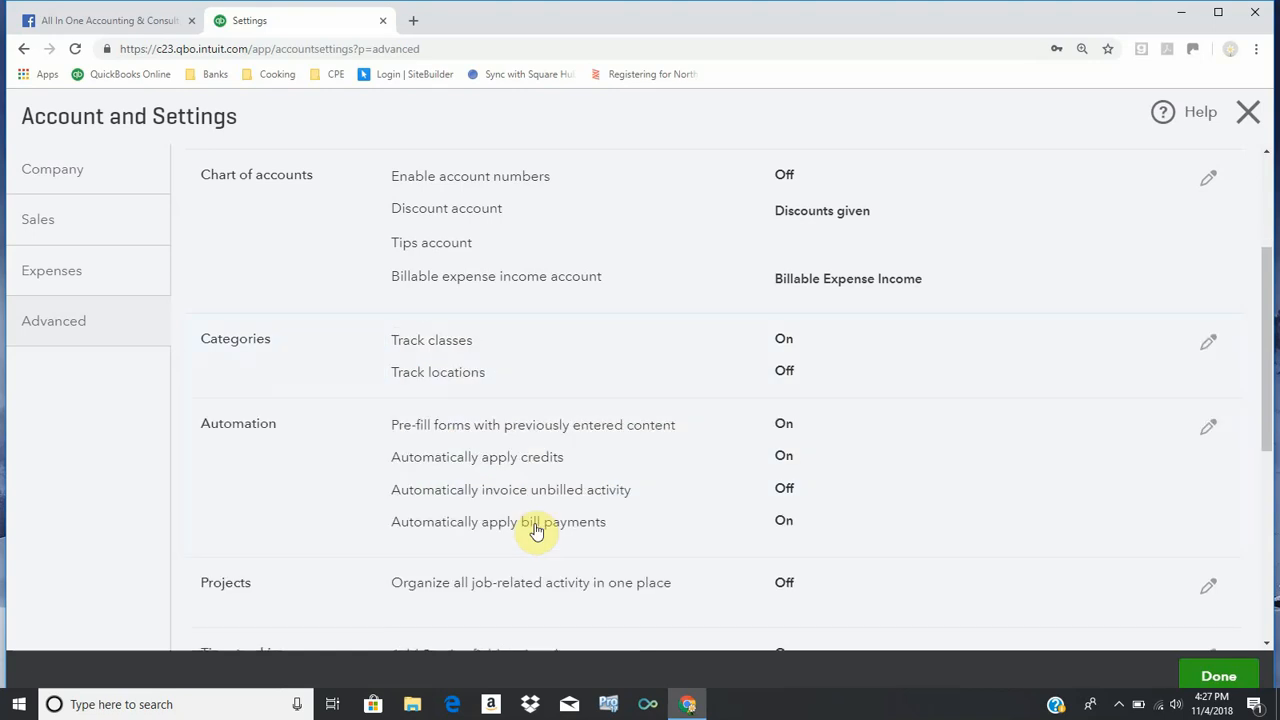
click(1212, 680)
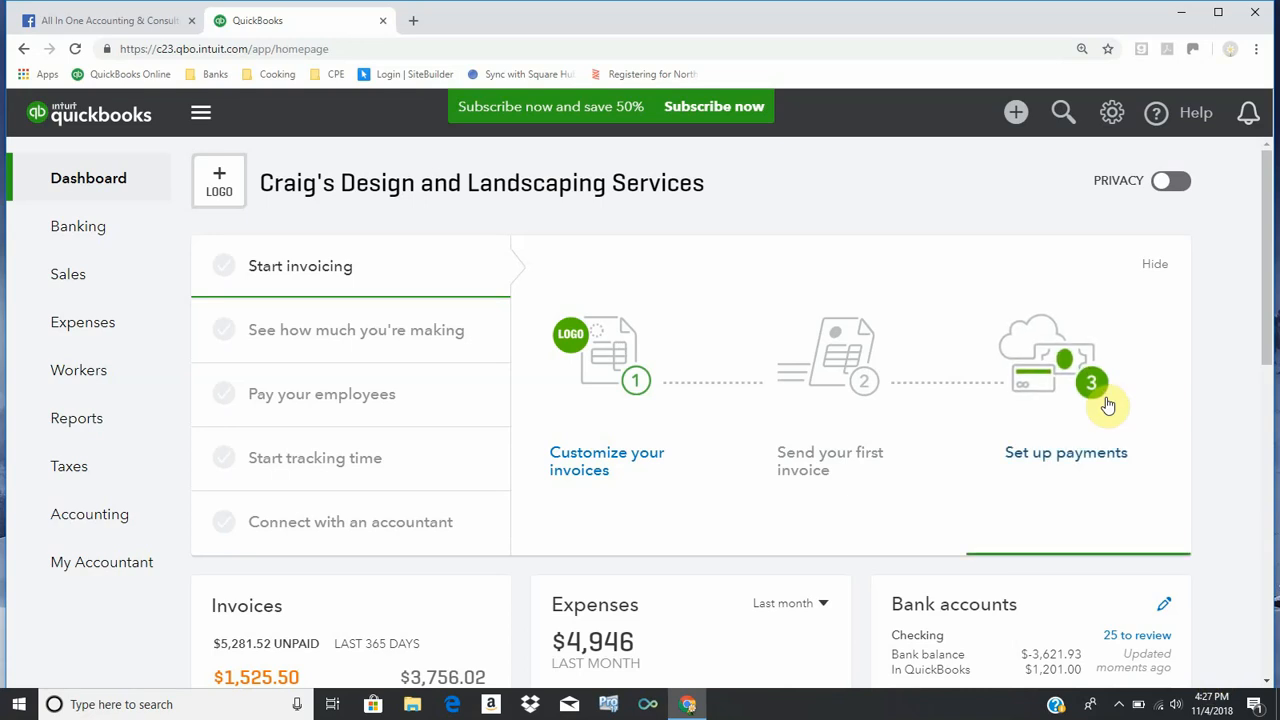
Create a class named Commercial in the company's Classes list.
click(1113, 116)
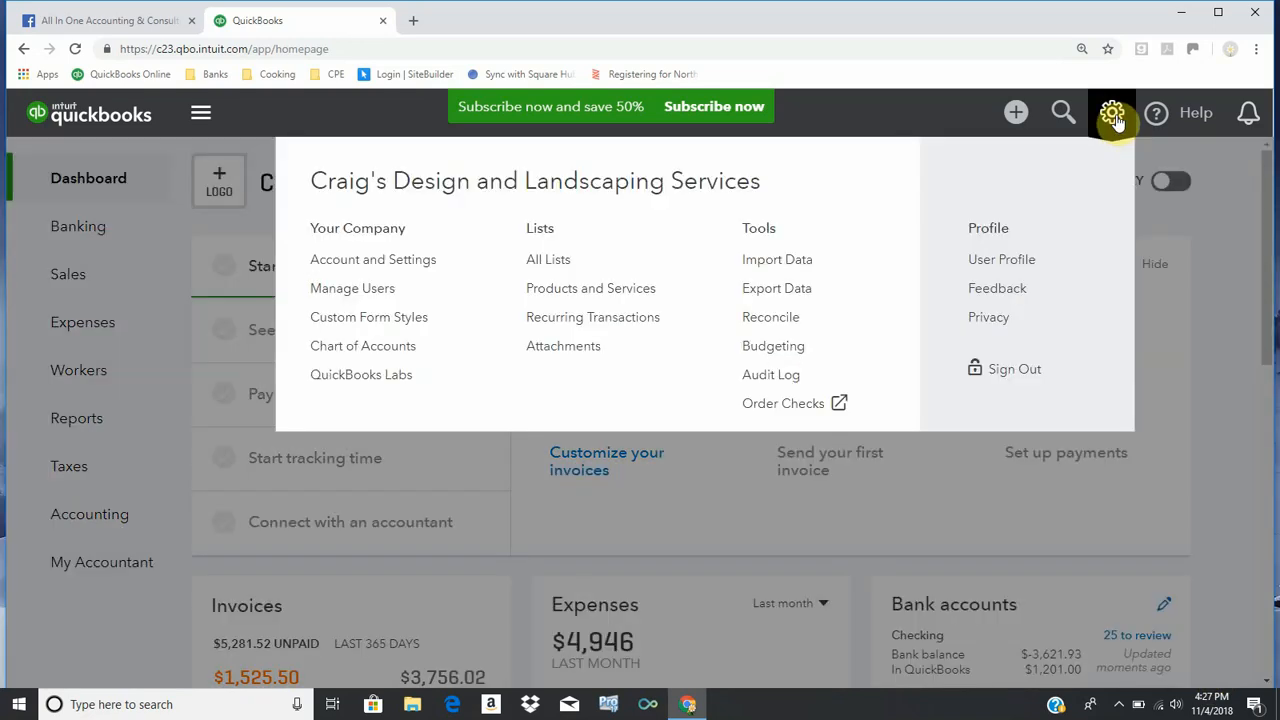
click(549, 263)
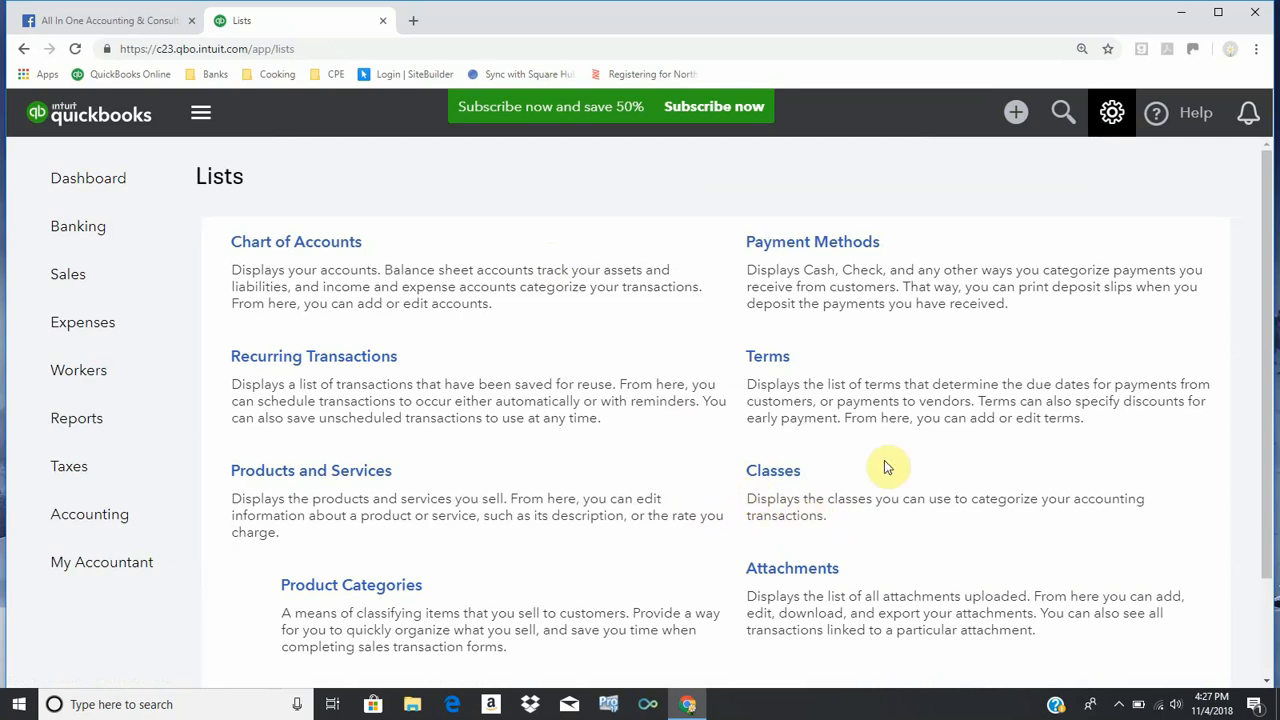
click(778, 471)
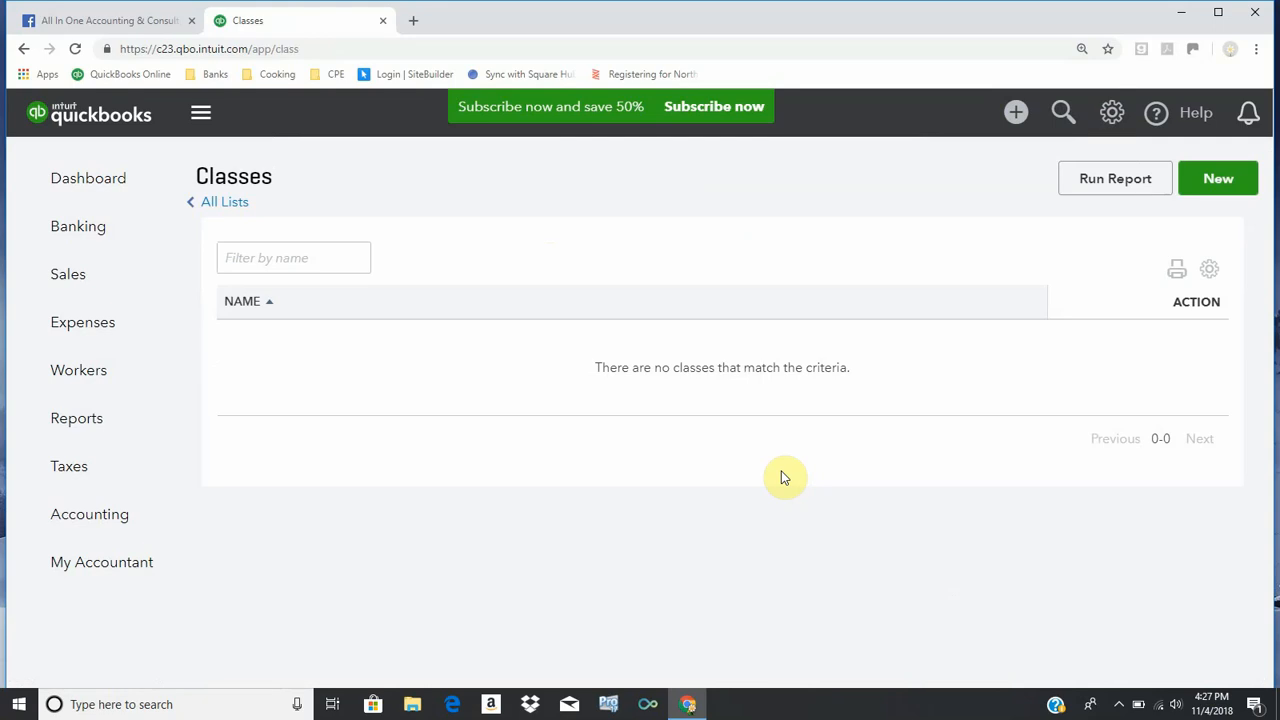
click(1215, 190)
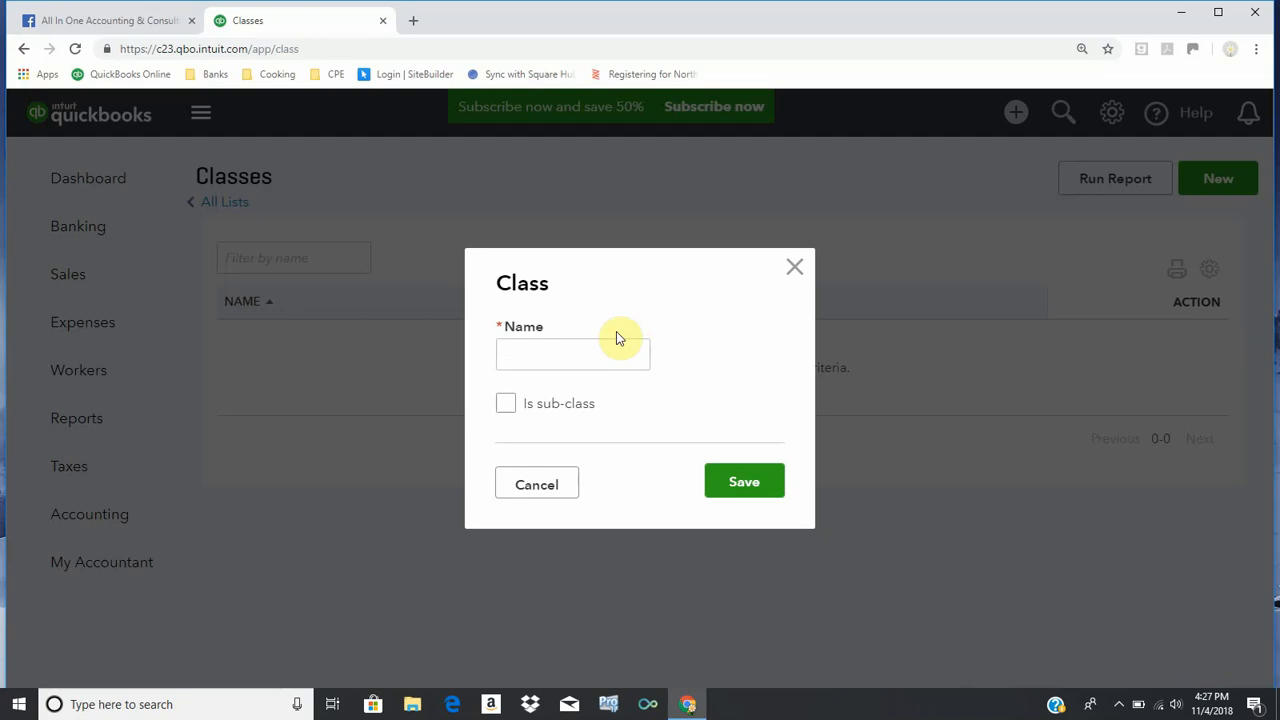
click(519, 357)
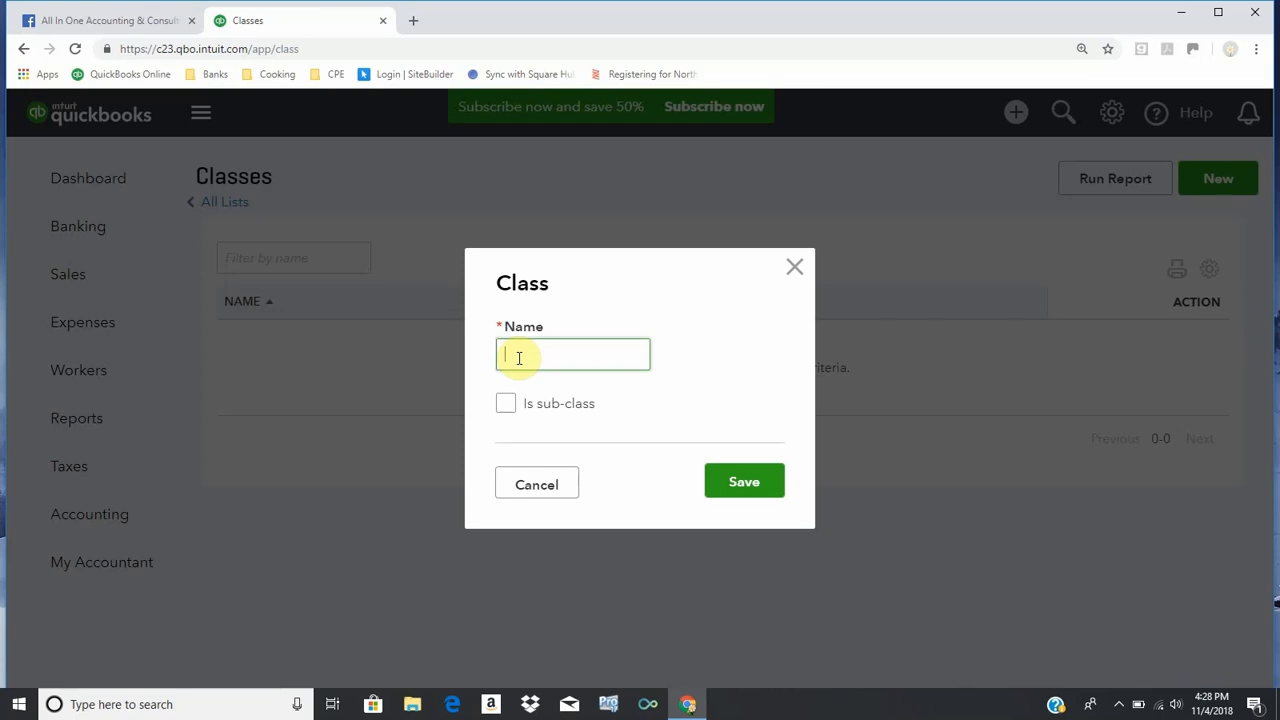
text(Commercial)
click(744, 488)
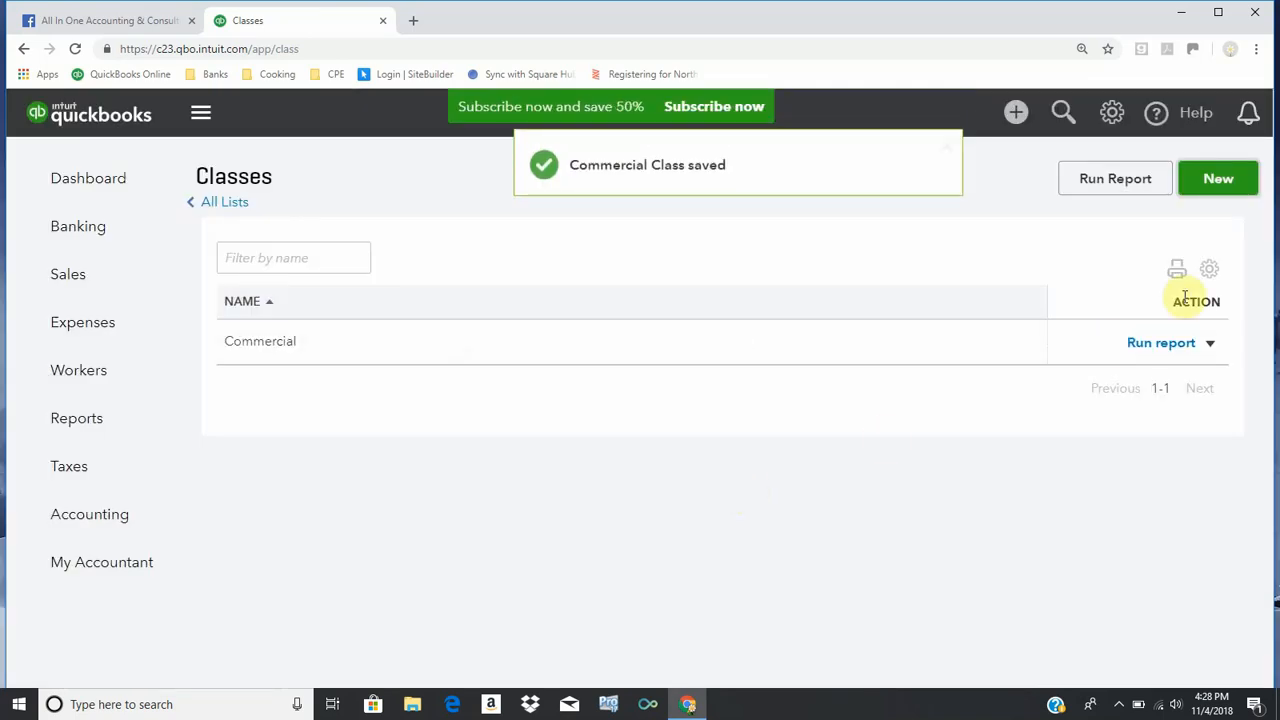
Add a second class named Residential to the Classes list.
click(1210, 180)
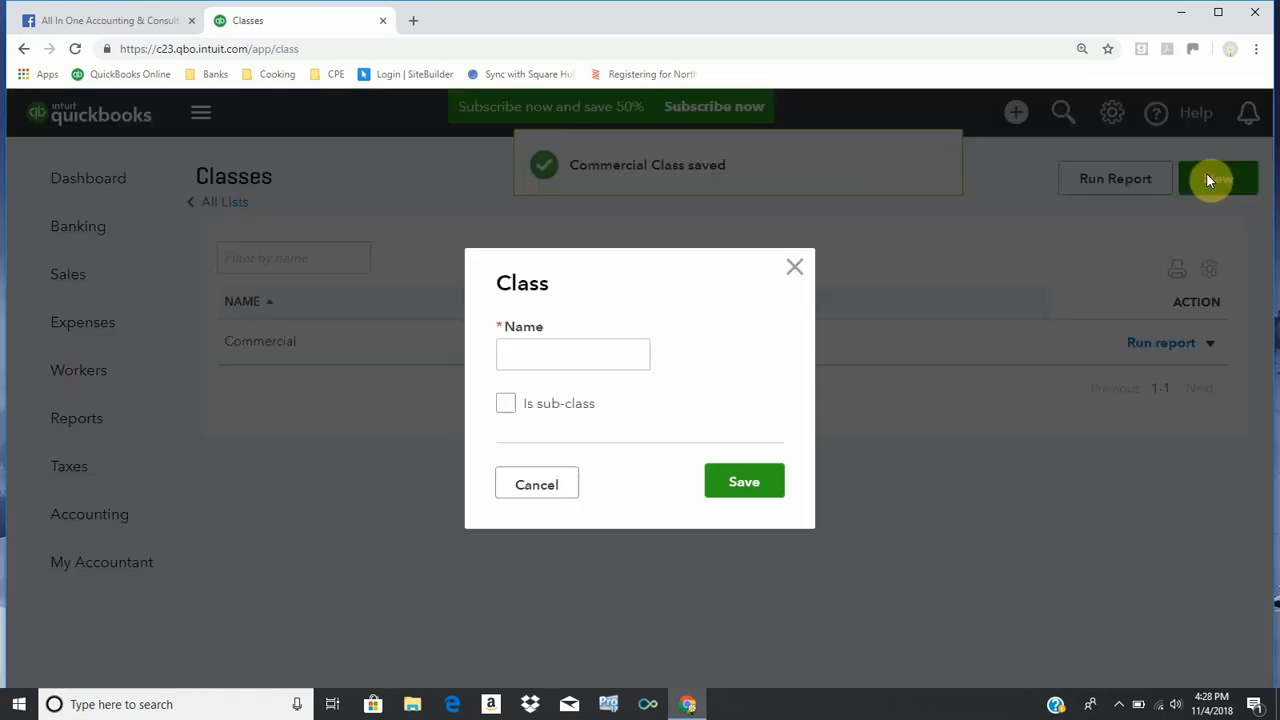
click(513, 358)
text(R)
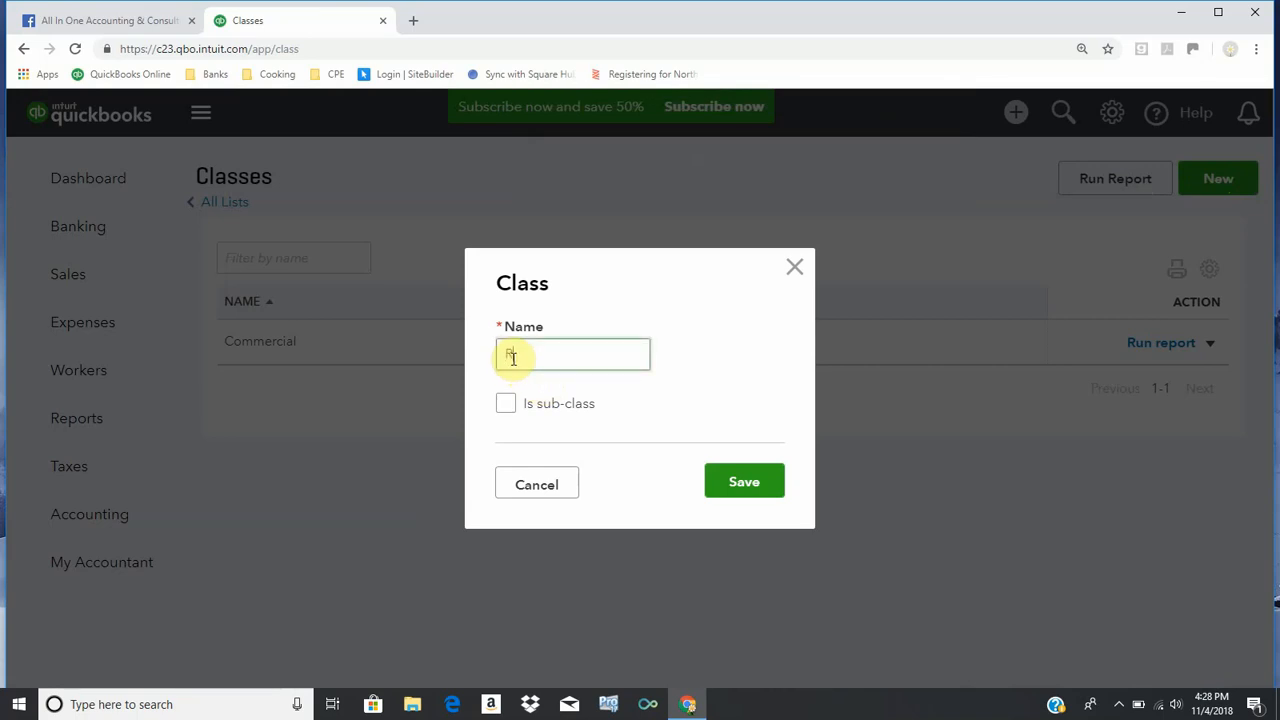
text(esidential)
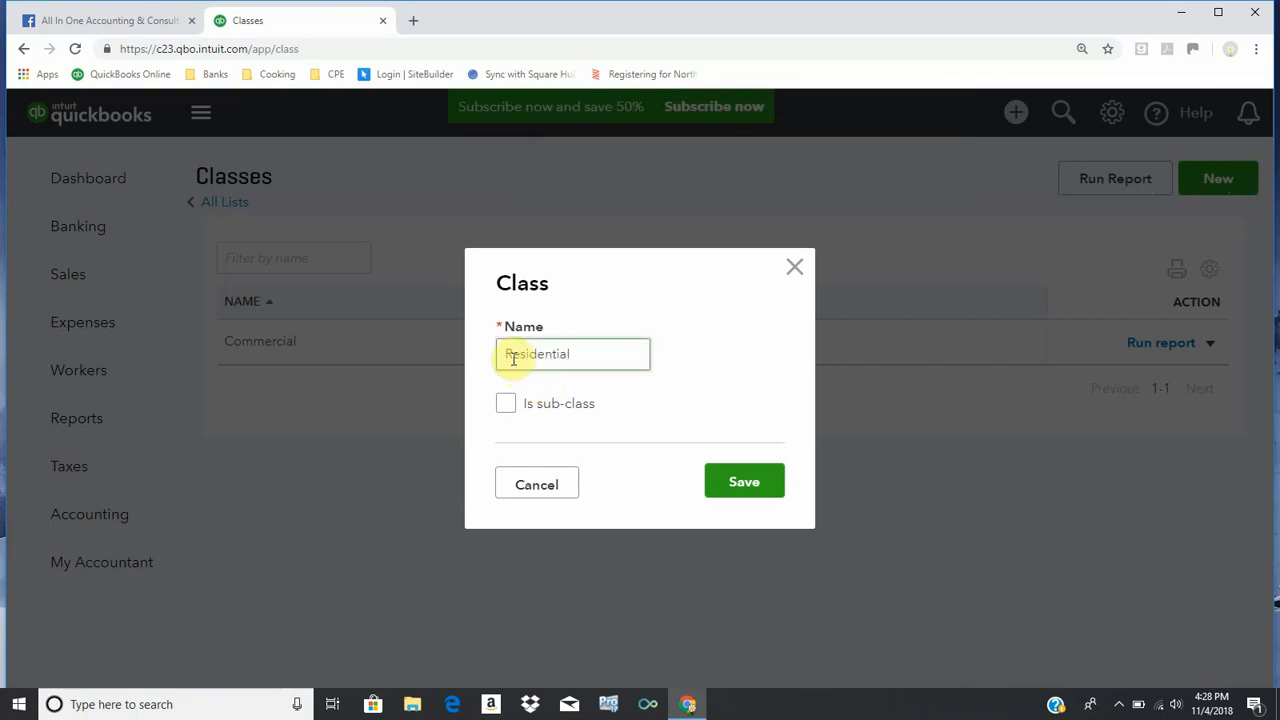
click(743, 490)
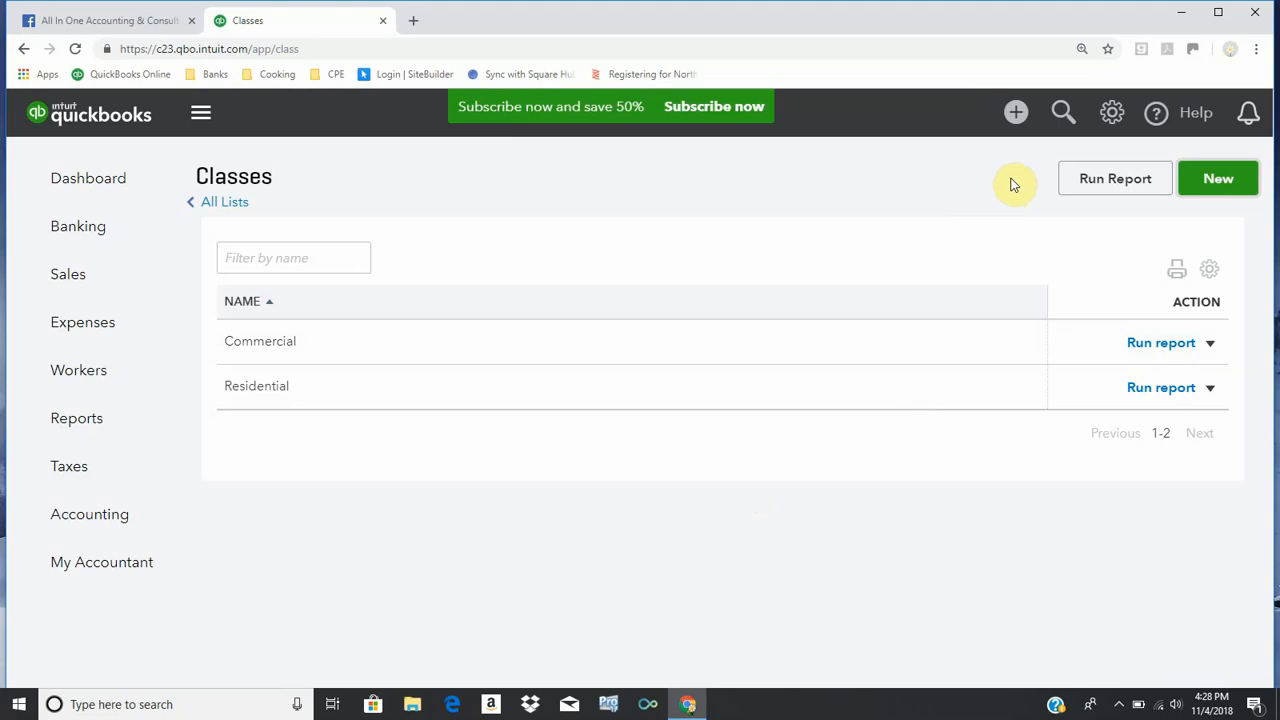
Start a new invoice for the customer Cool Cars and assign it to the Commercial class.
click(1015, 115)
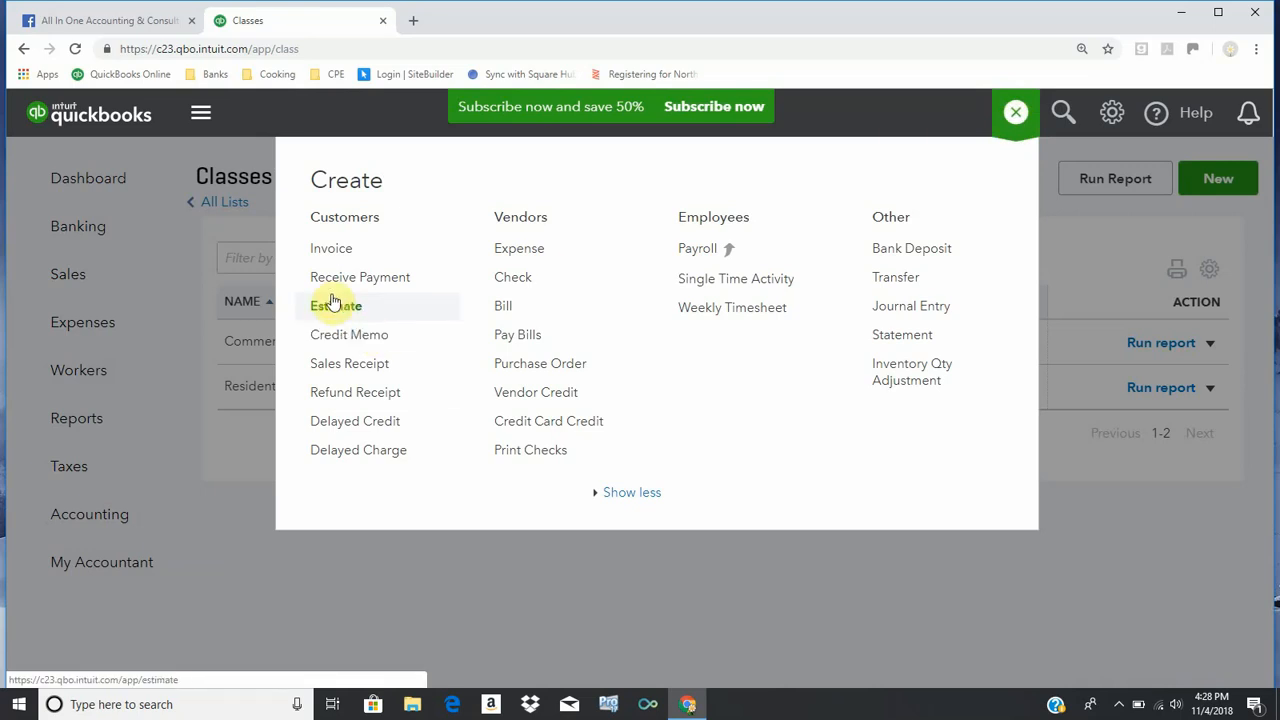
click(326, 258)
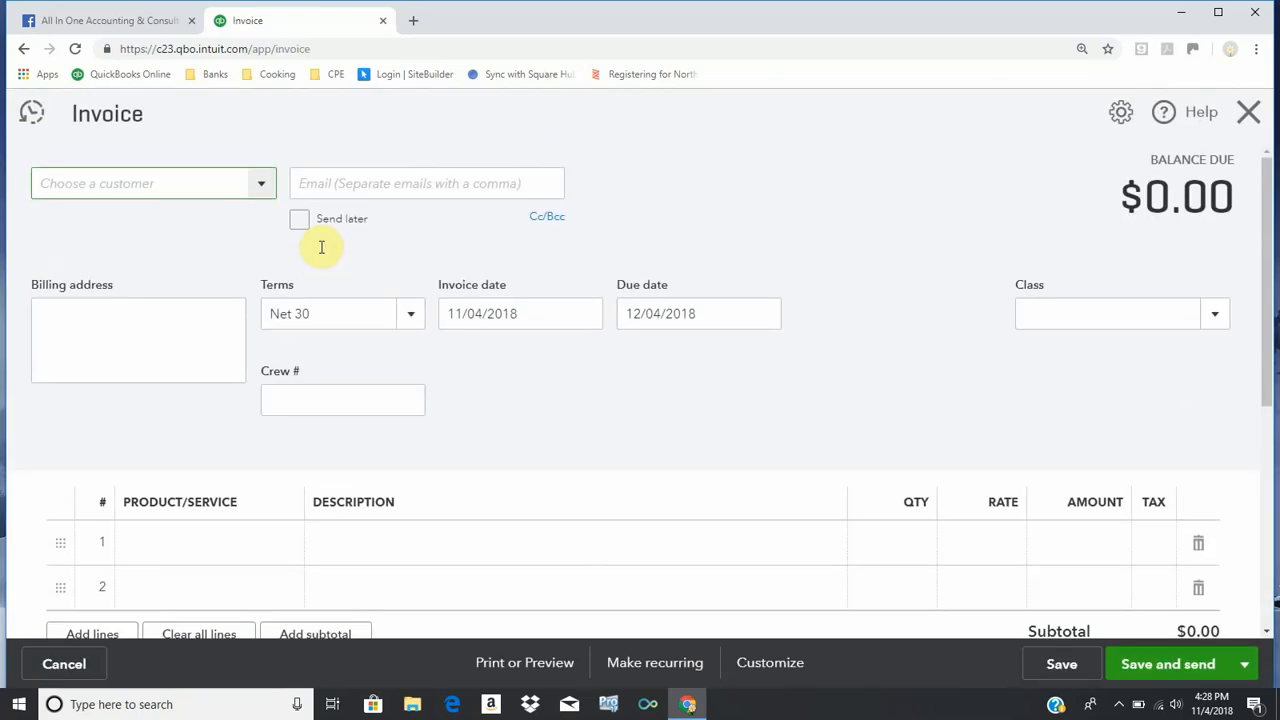
click(261, 187)
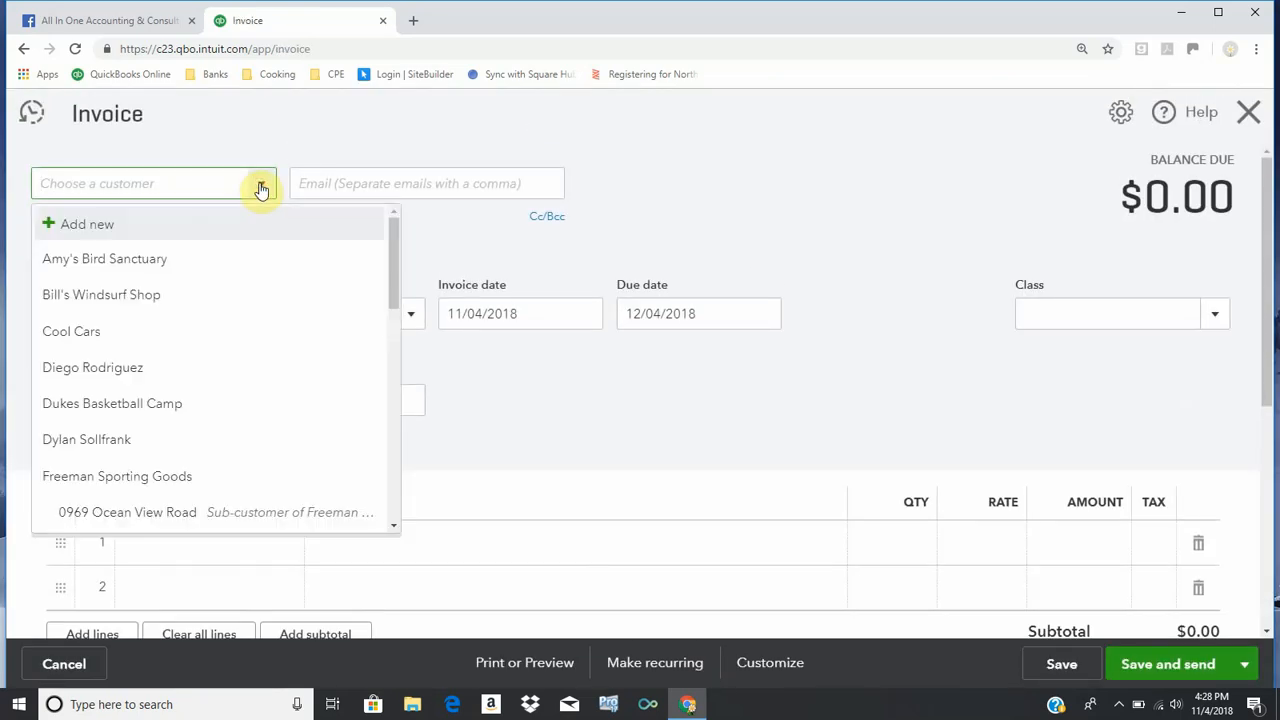
click(135, 333)
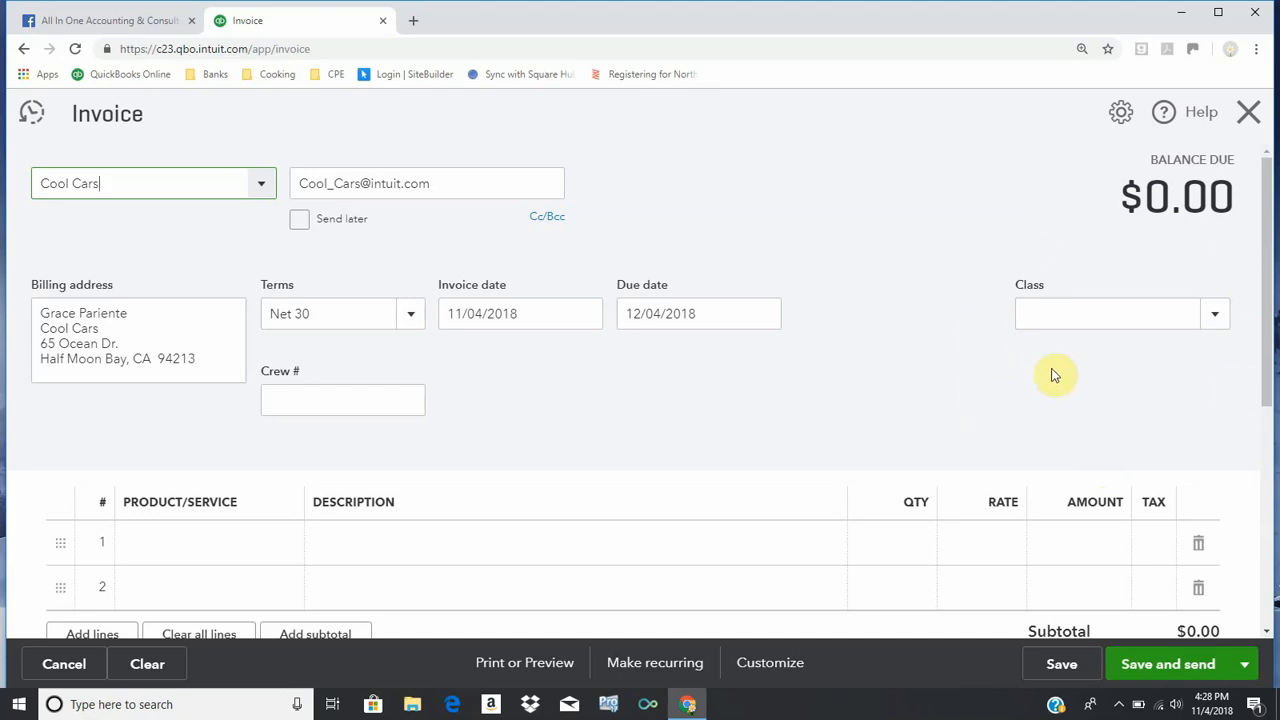
click(1045, 312)
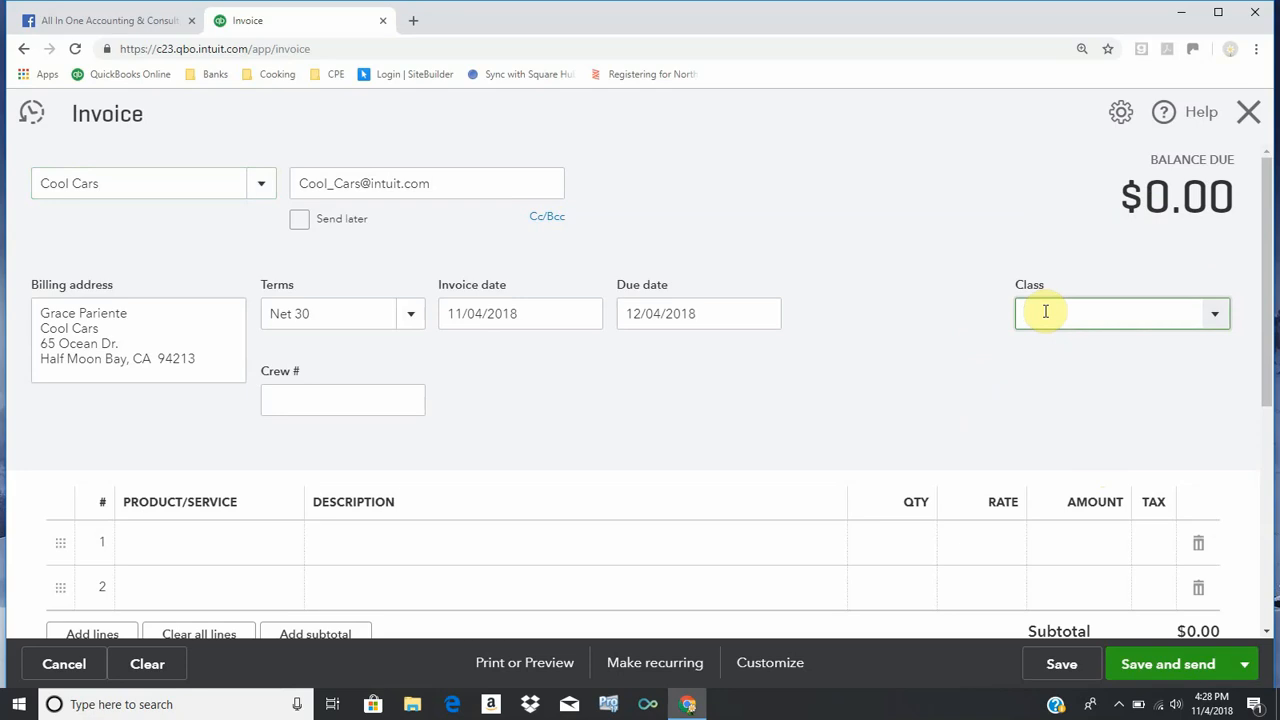
text(Commercial)
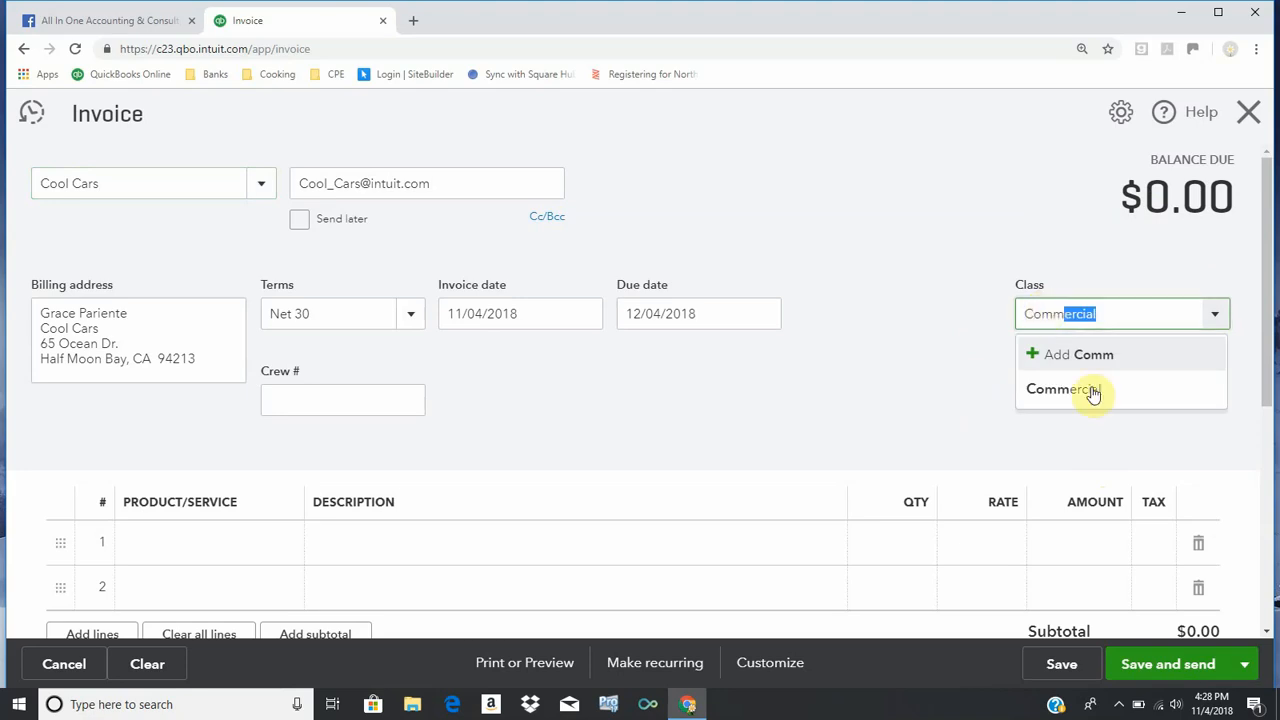
click(1092, 390)
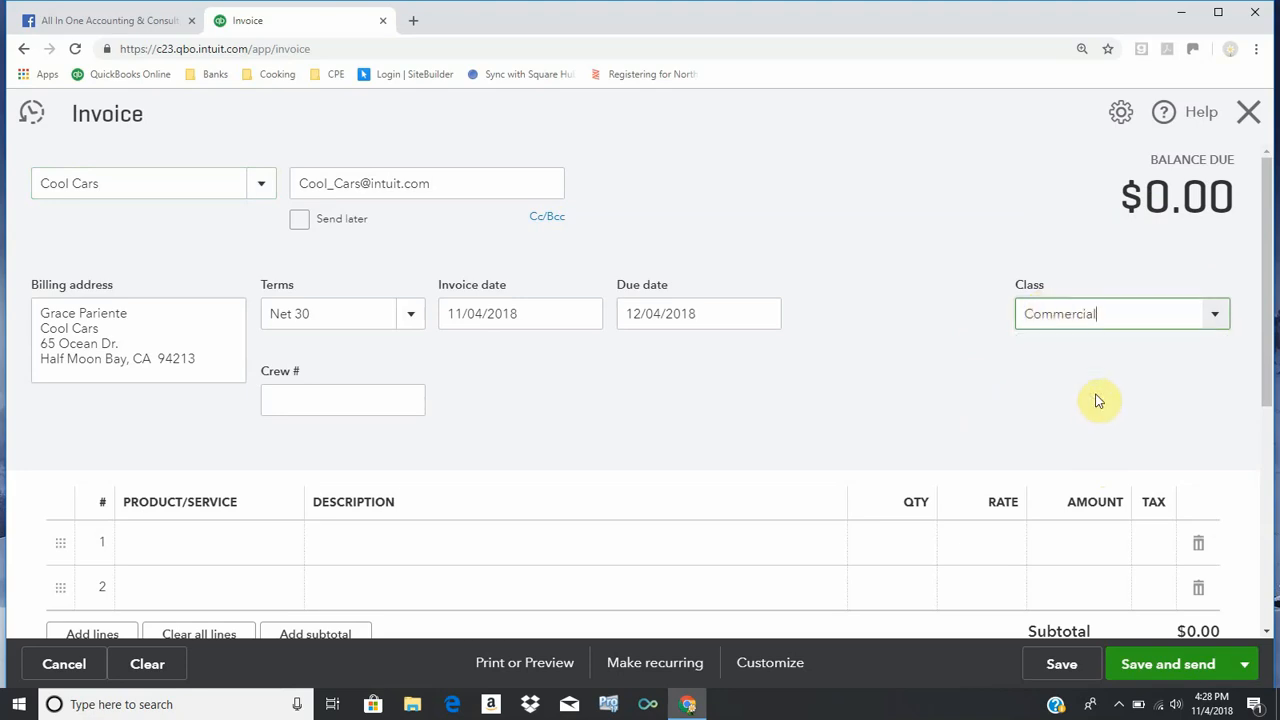
Add a Design:Lighting line with quantity 150 and rate 50 to the invoice, and save and close it.
click(155, 543)
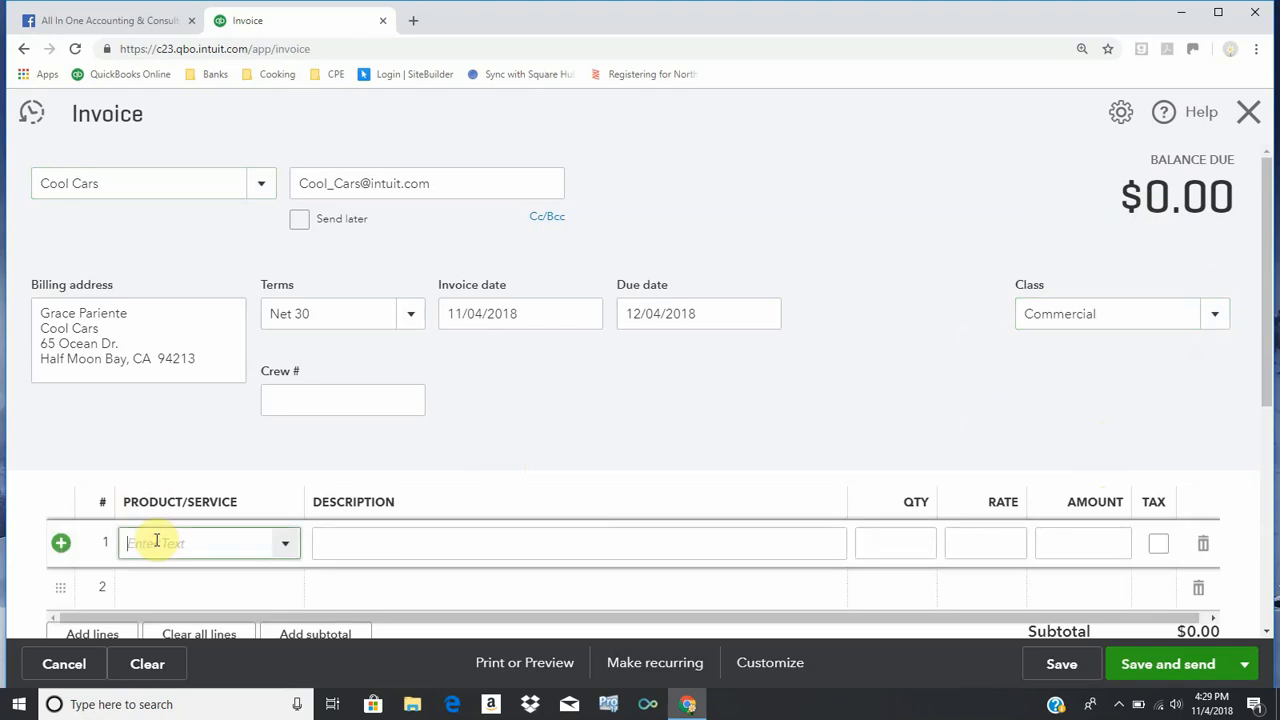
text(Design:Lightinggh)
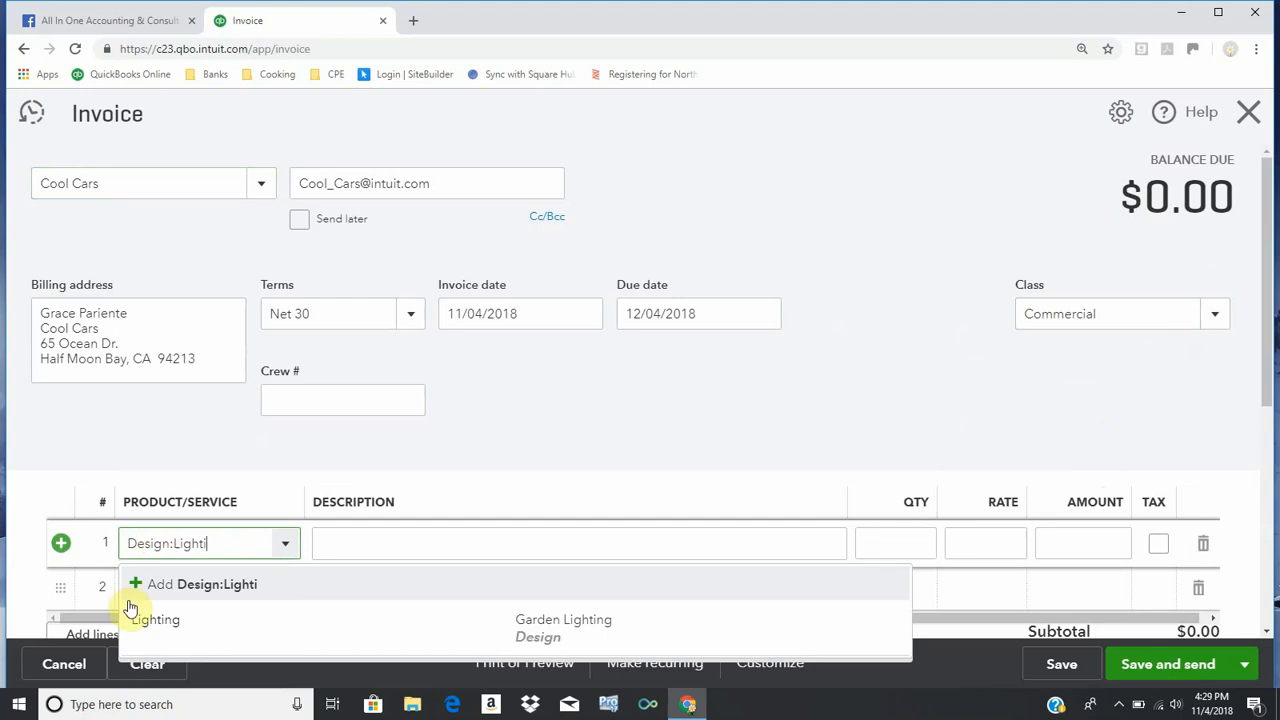
click(176, 625)
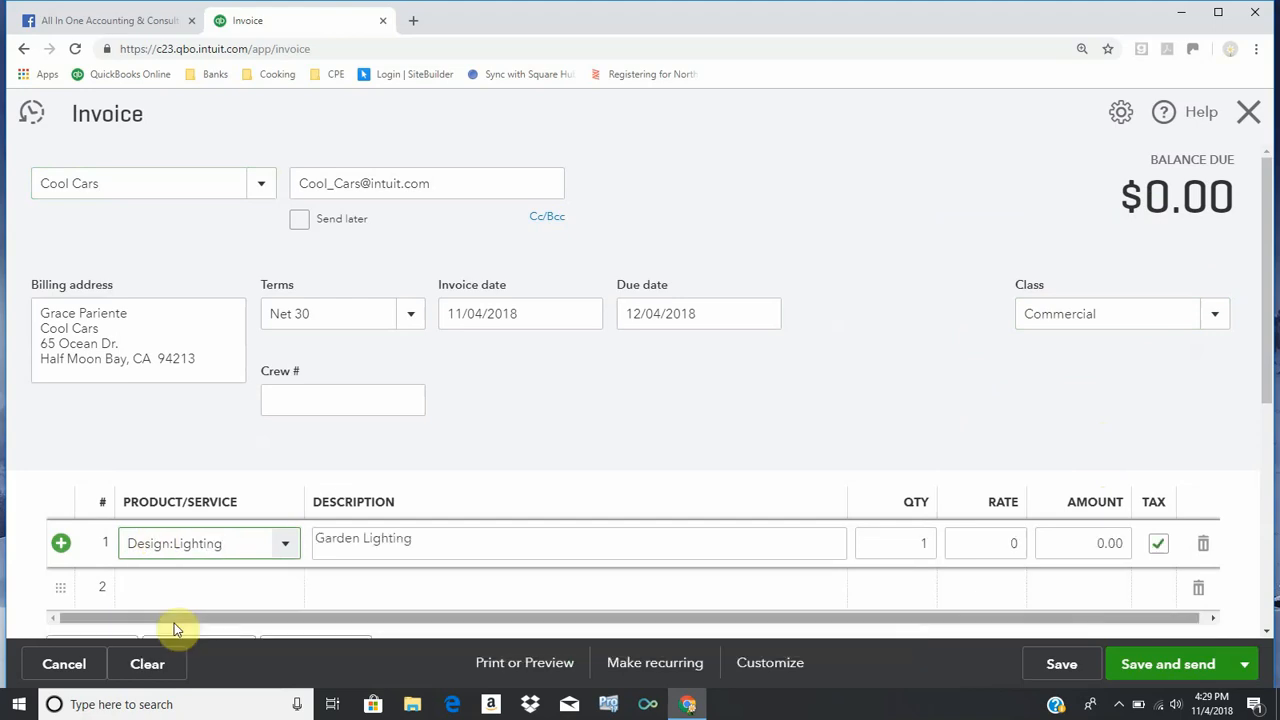
click(922, 545)
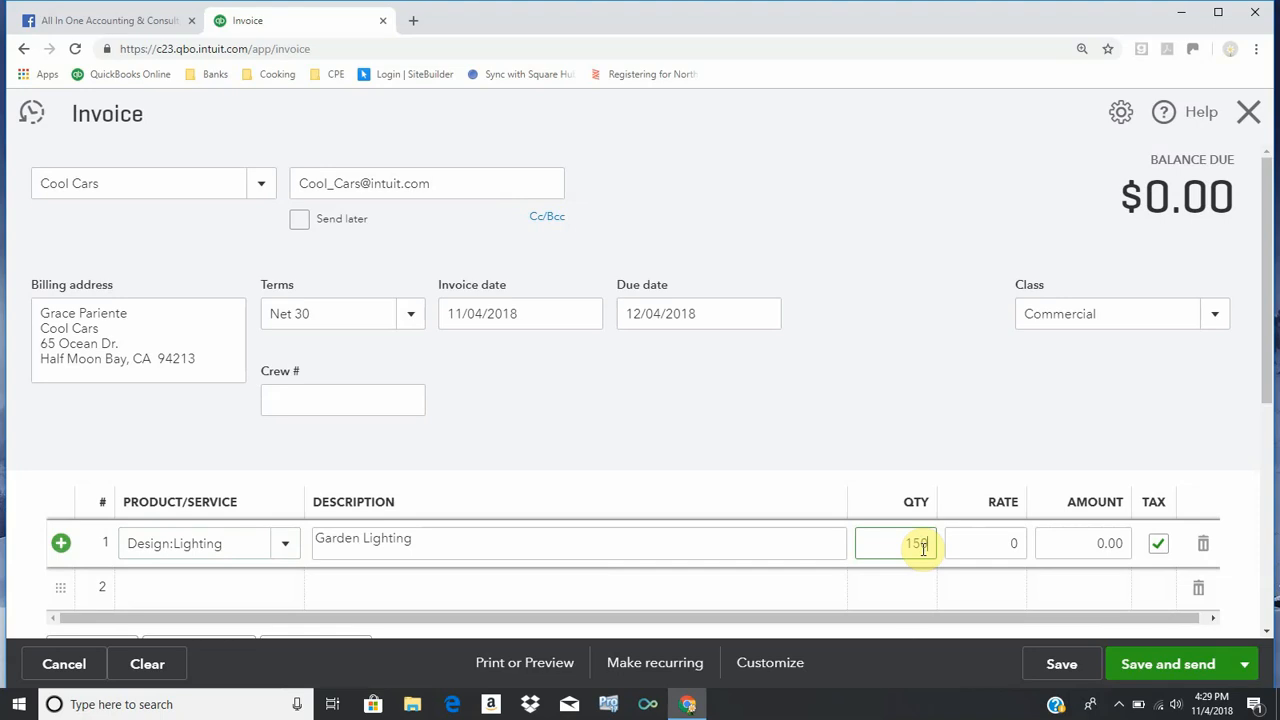
text(0)
key(Tab)
text(50)
key(Tab)
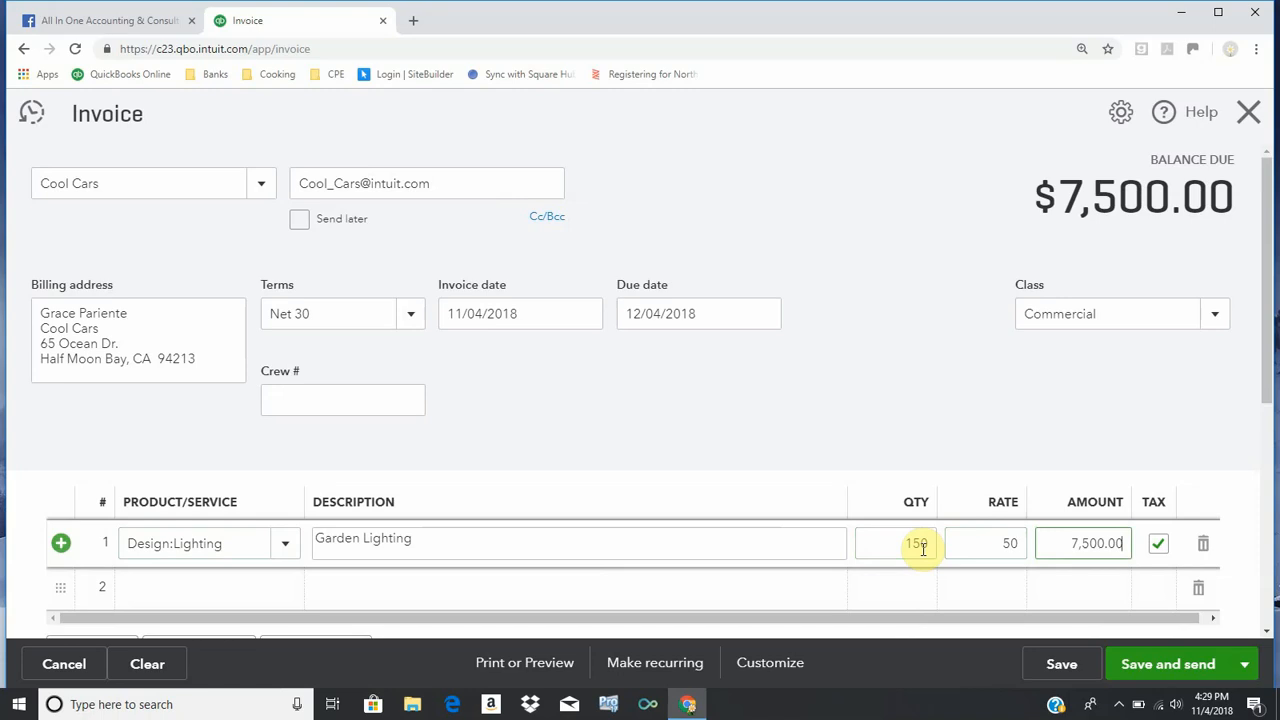
click(918, 545)
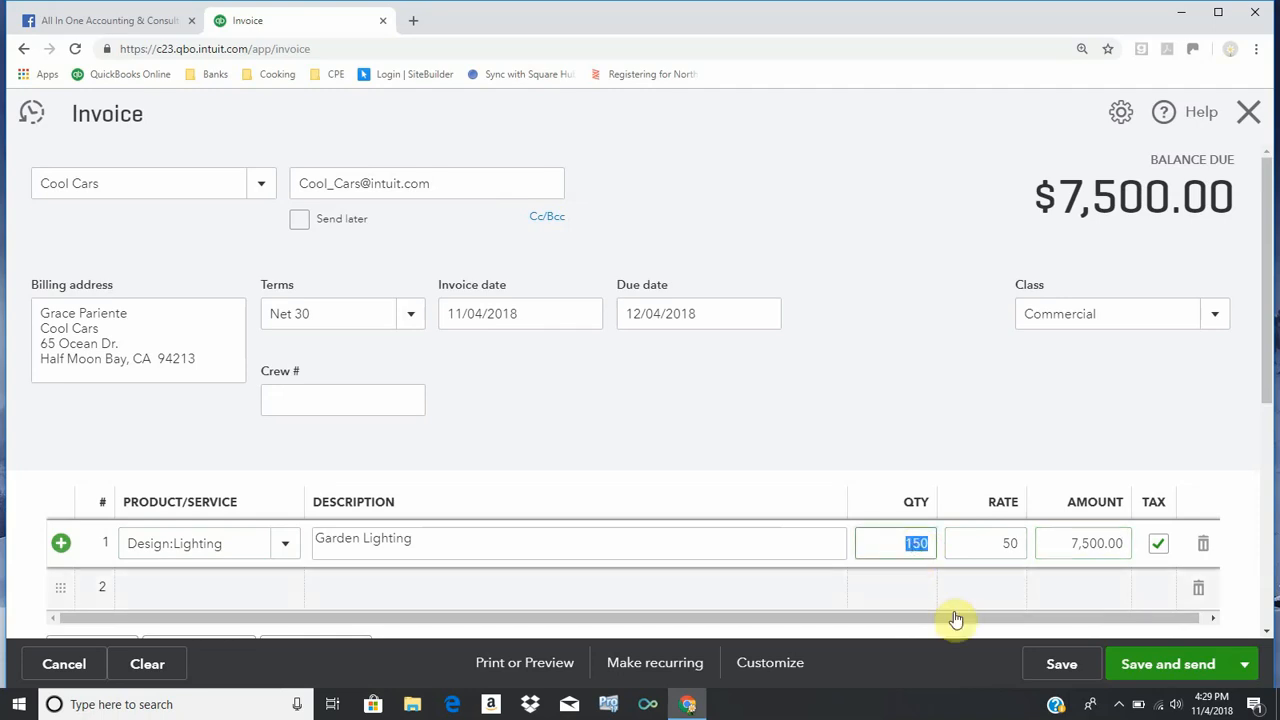
click(1245, 670)
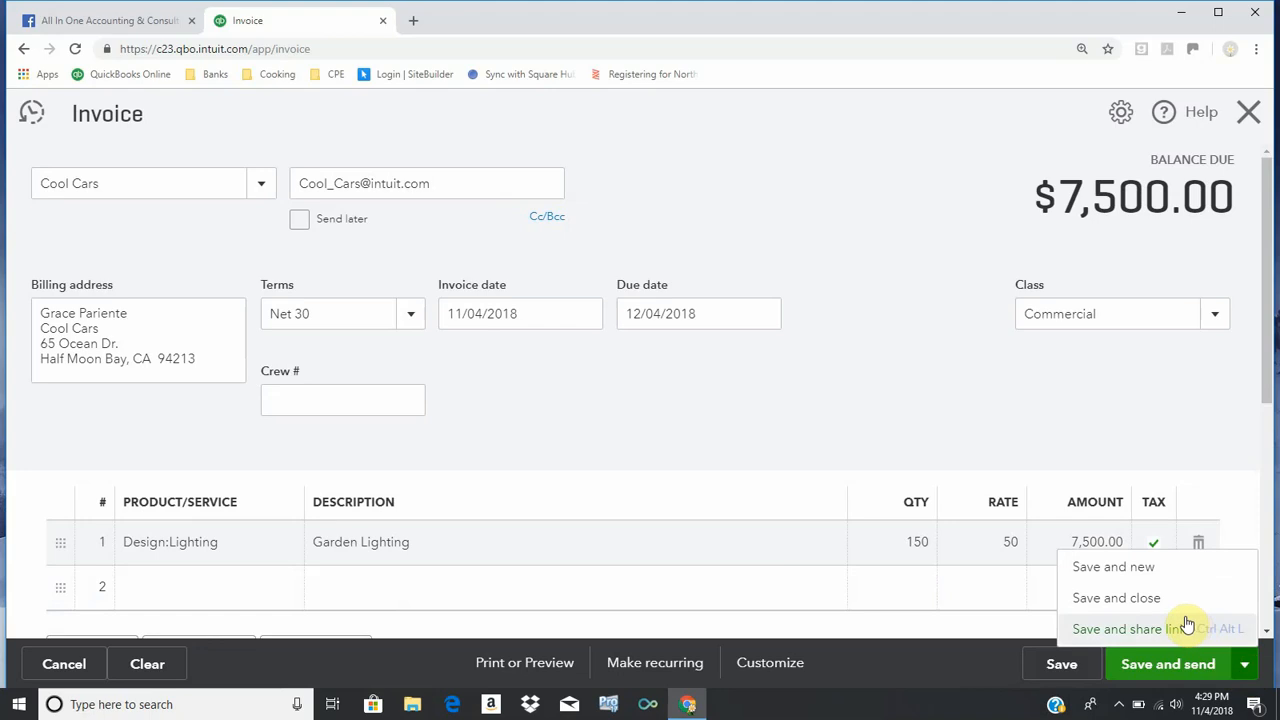
click(1108, 603)
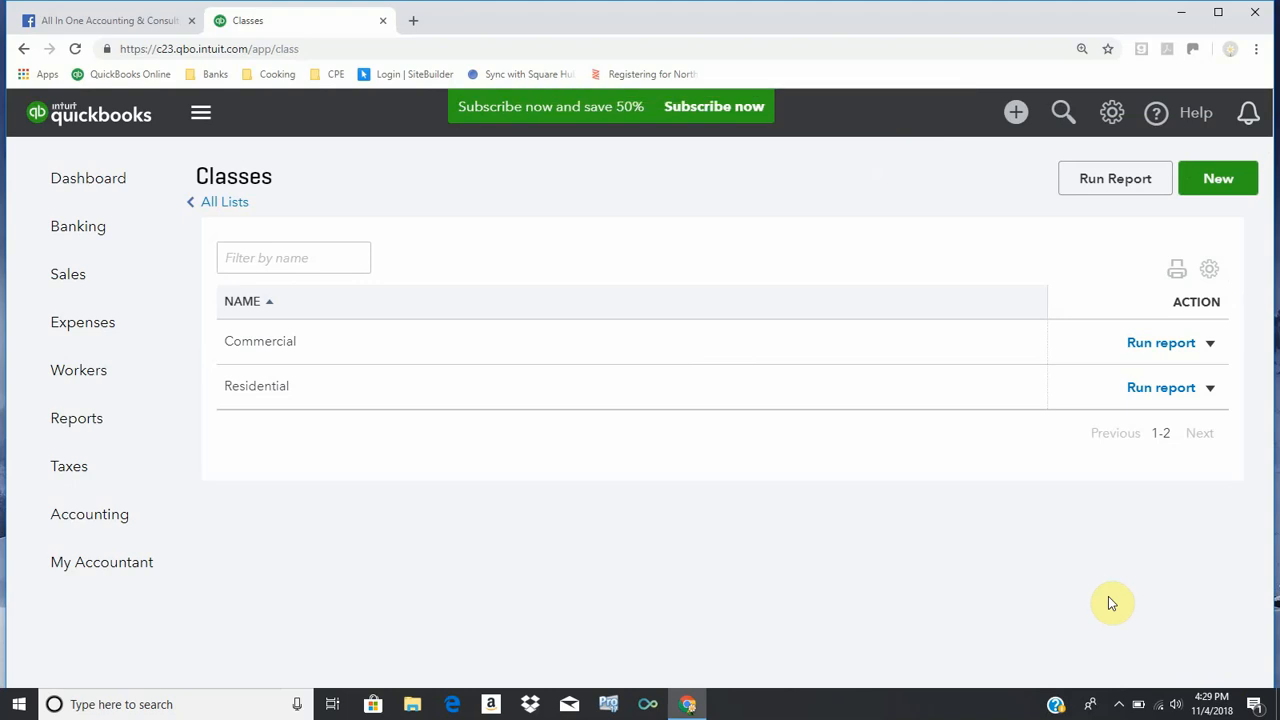
Start a new bill for the vendor Hicks Hardware.
click(1016, 112)
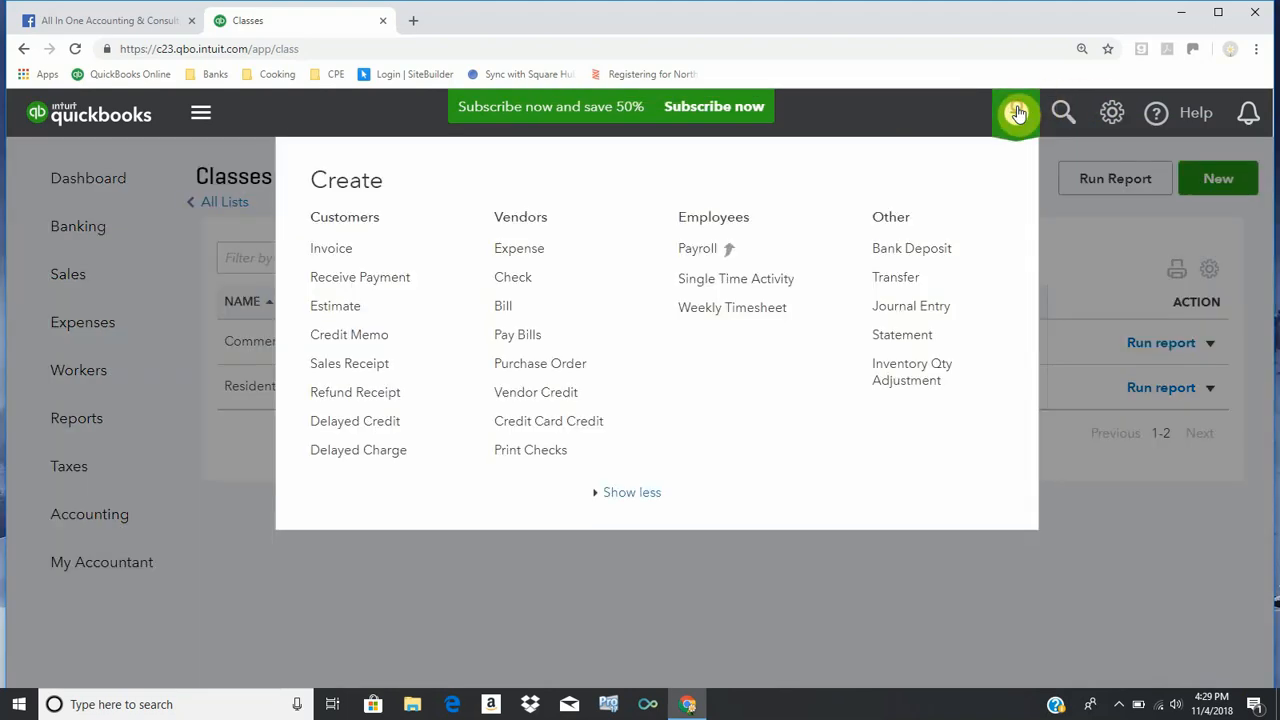
click(508, 309)
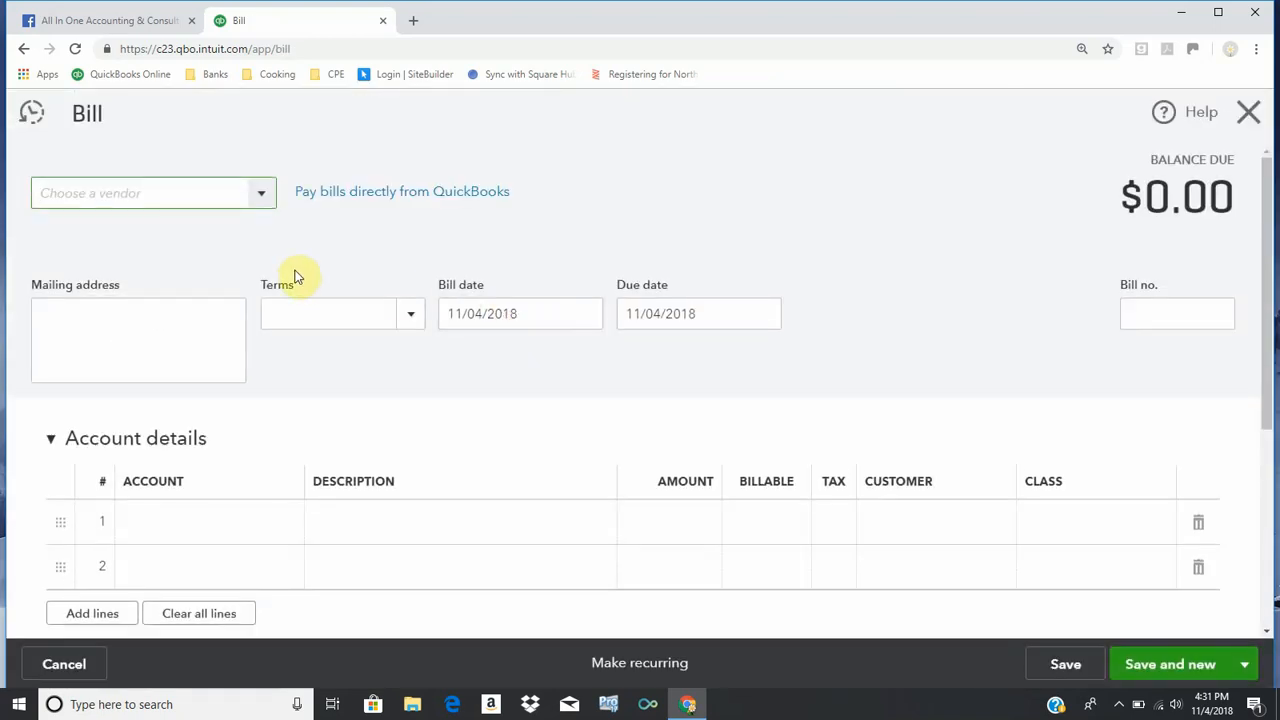
click(261, 196)
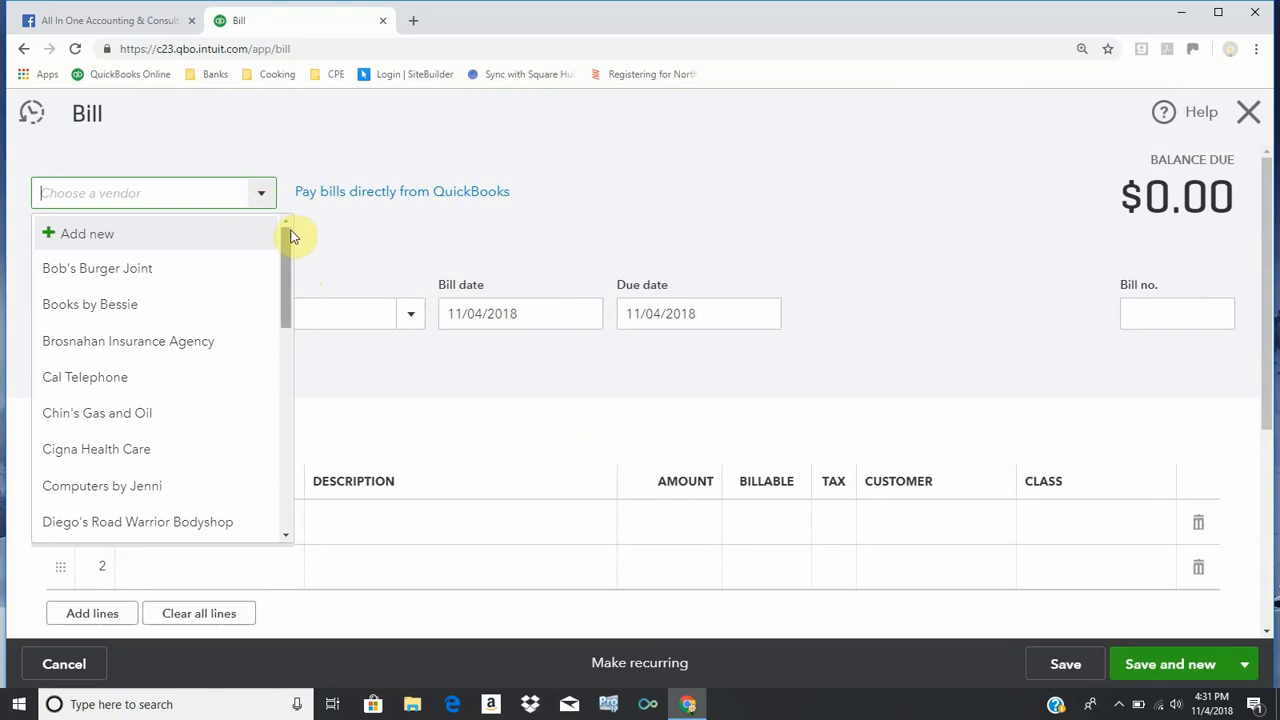
drag(293, 255, 292, 360)
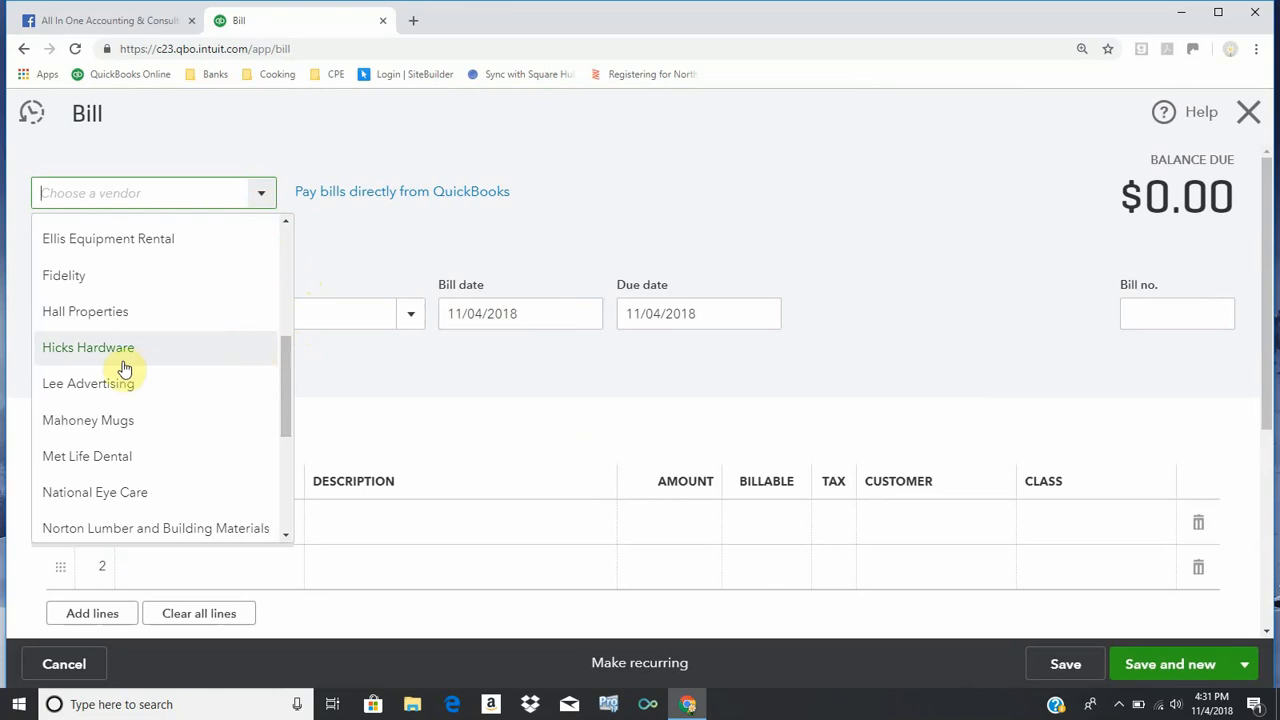
click(65, 352)
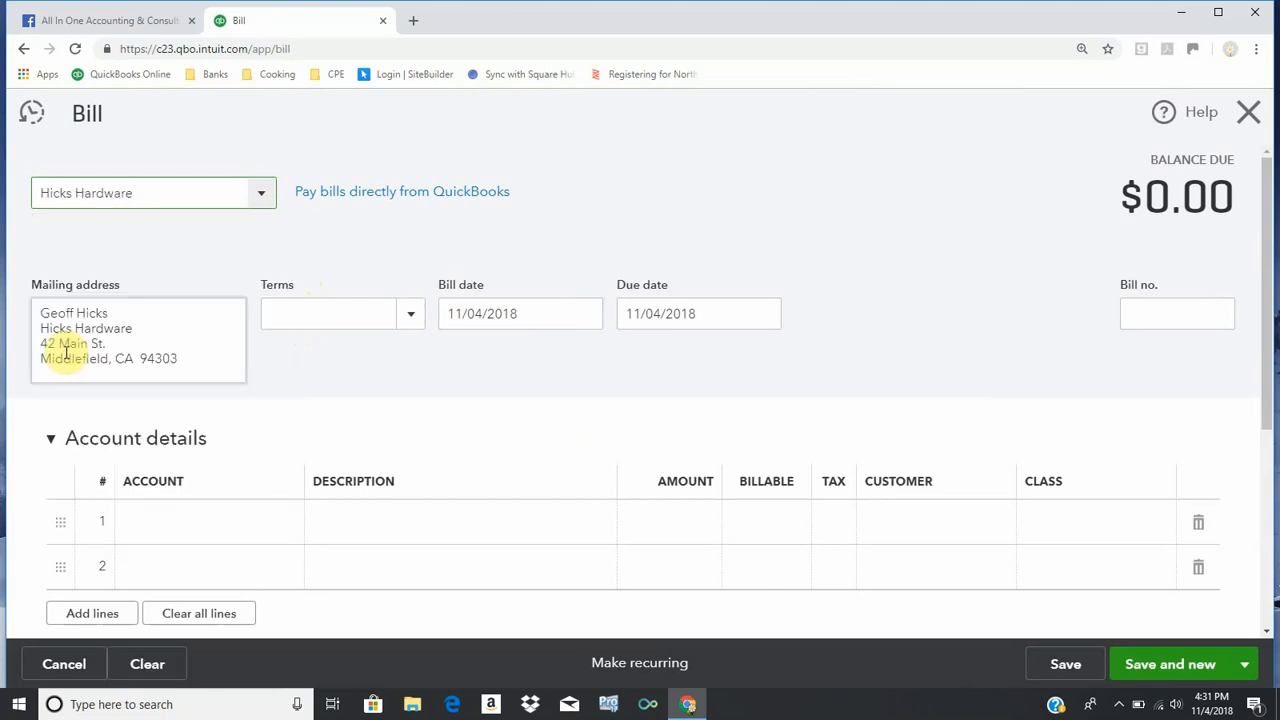
Fill the bill's first account line with the Plants and Soil account under Job Expenses and an amount of 200.00.
click(138, 530)
text(soil)
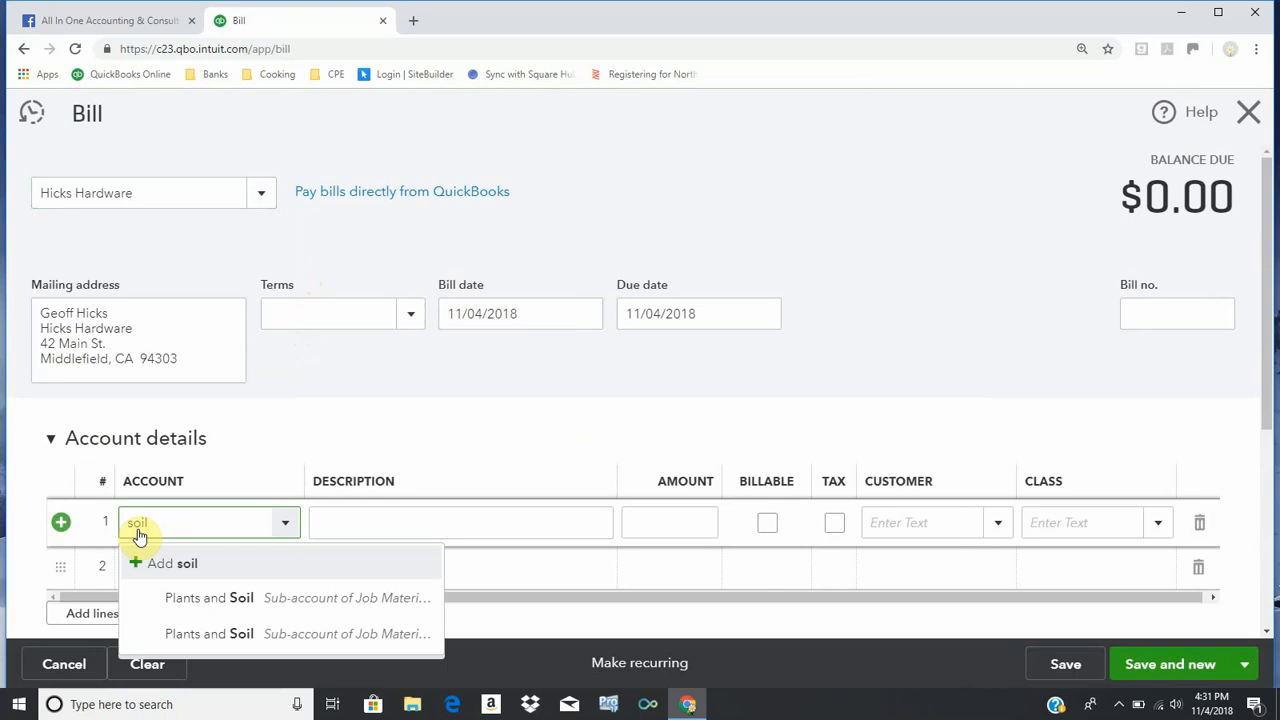
text(')
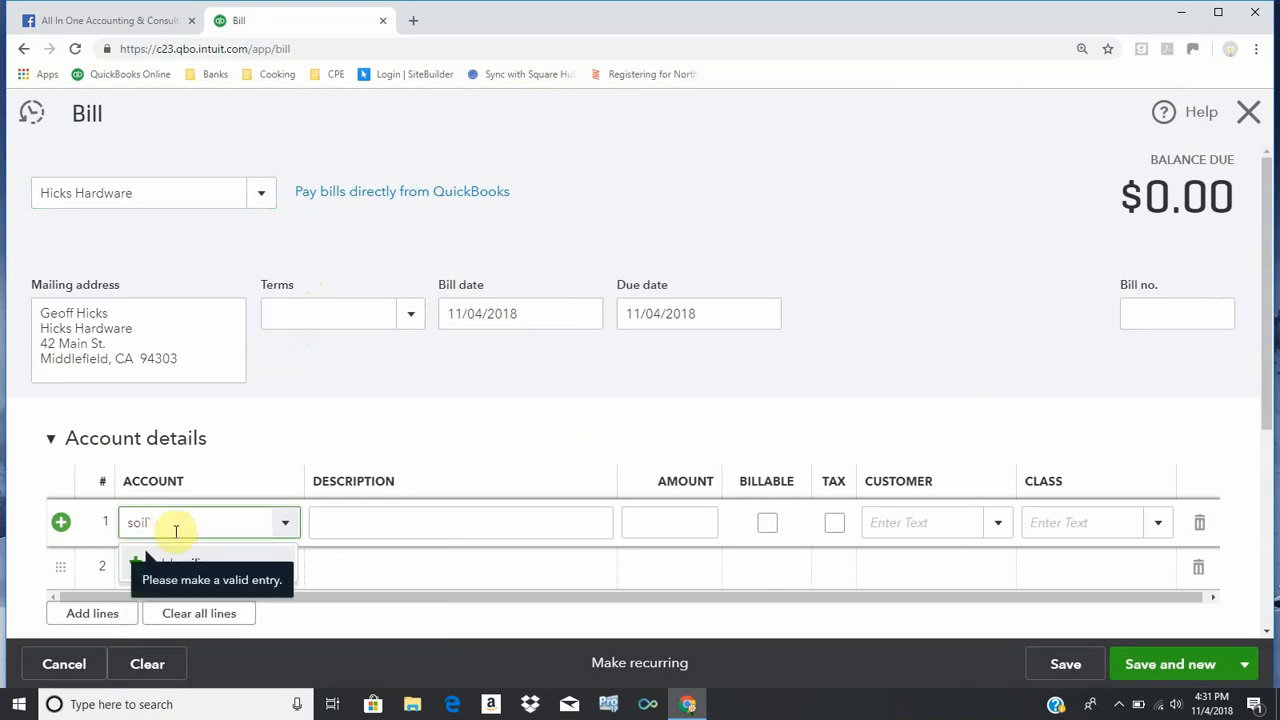
key(BackSpace)
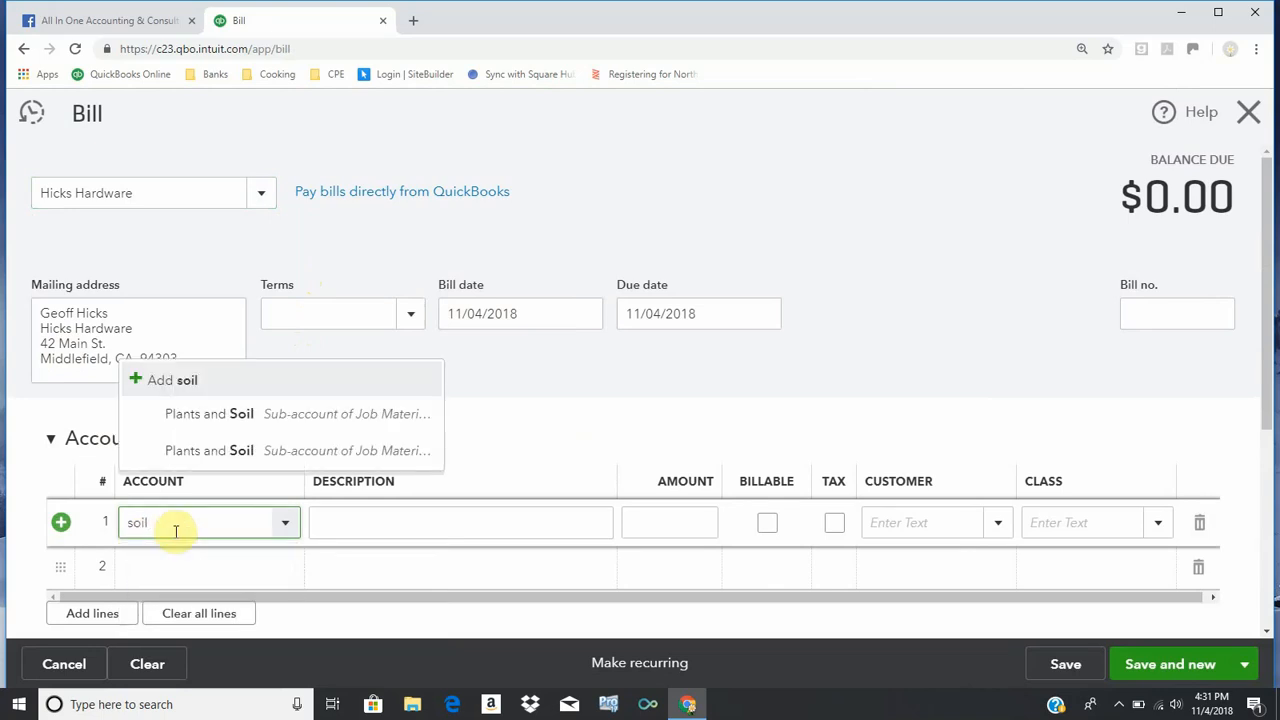
click(320, 424)
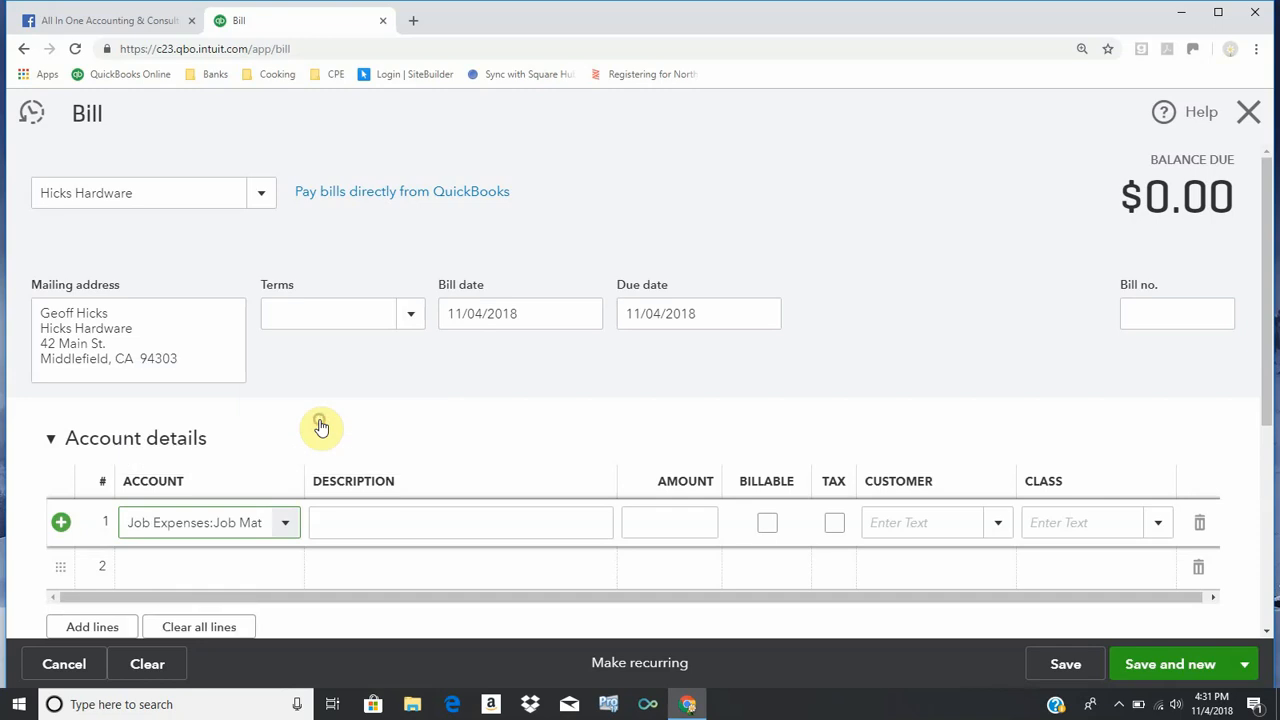
click(689, 527)
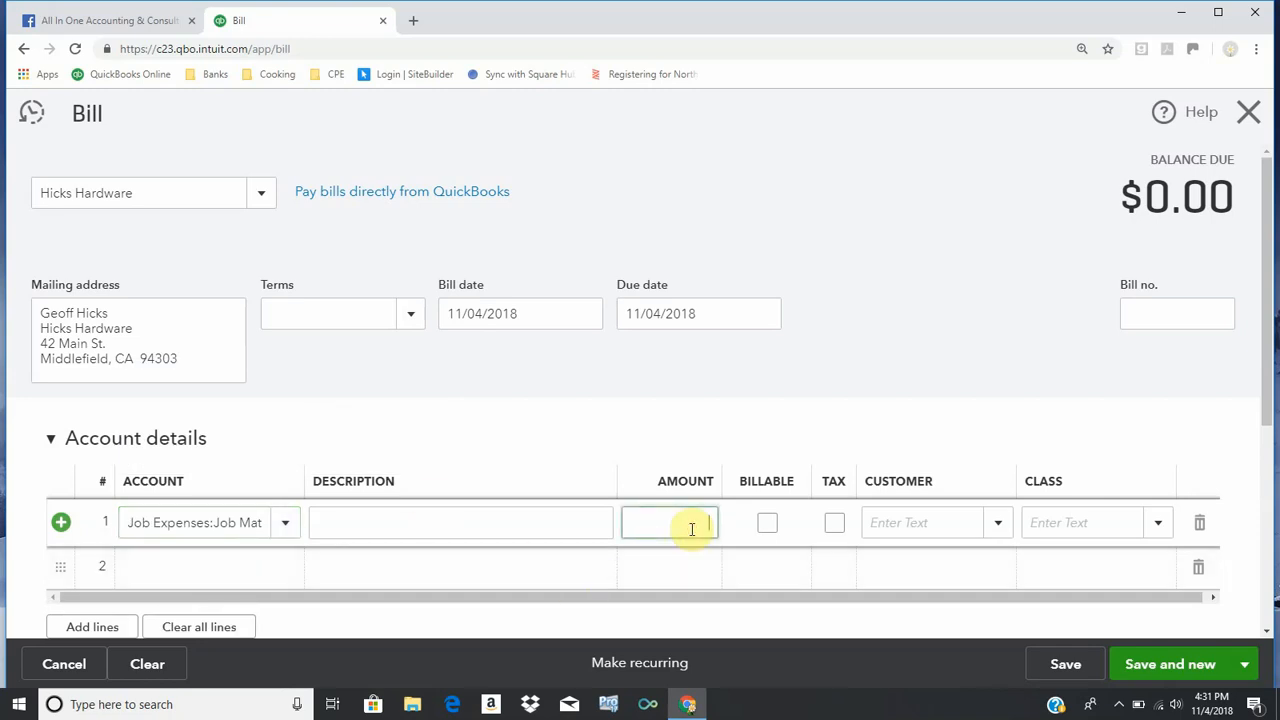
text(200.00)
key(Tab)
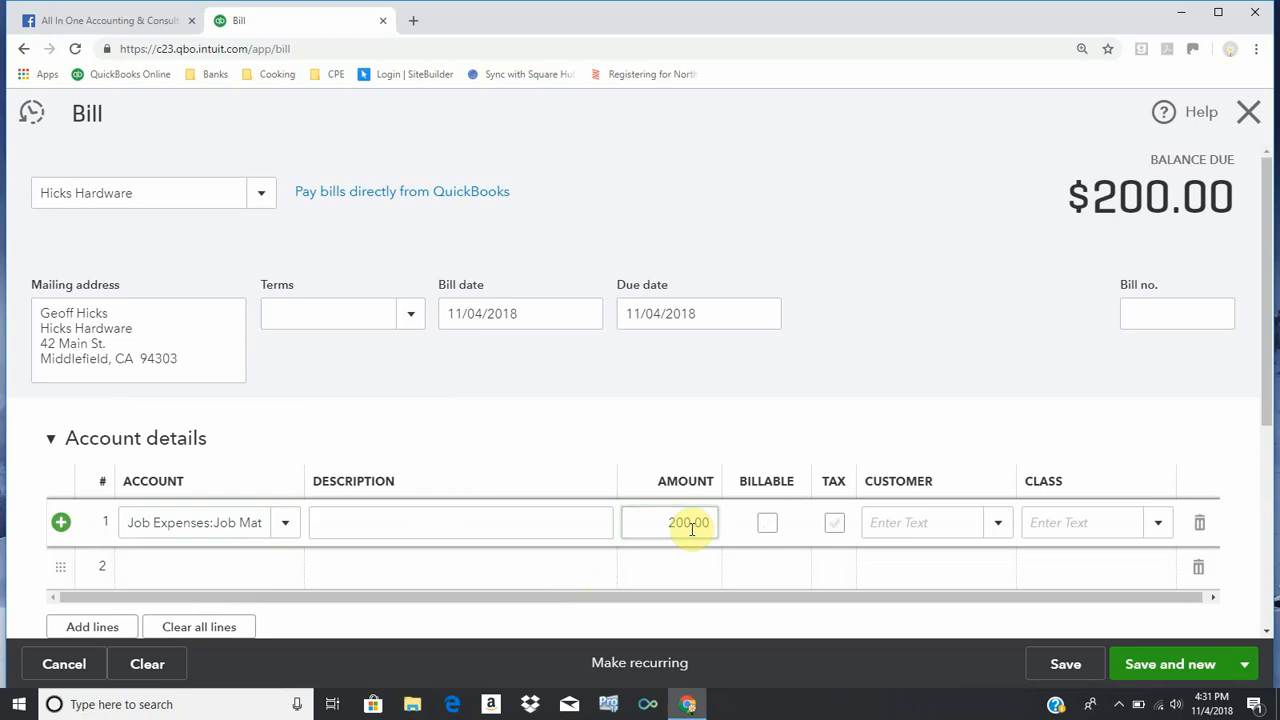
Assign the bill's Plants and Soil line to the Commercial class, and save and close the bill.
key(Tab)
key(Tab)
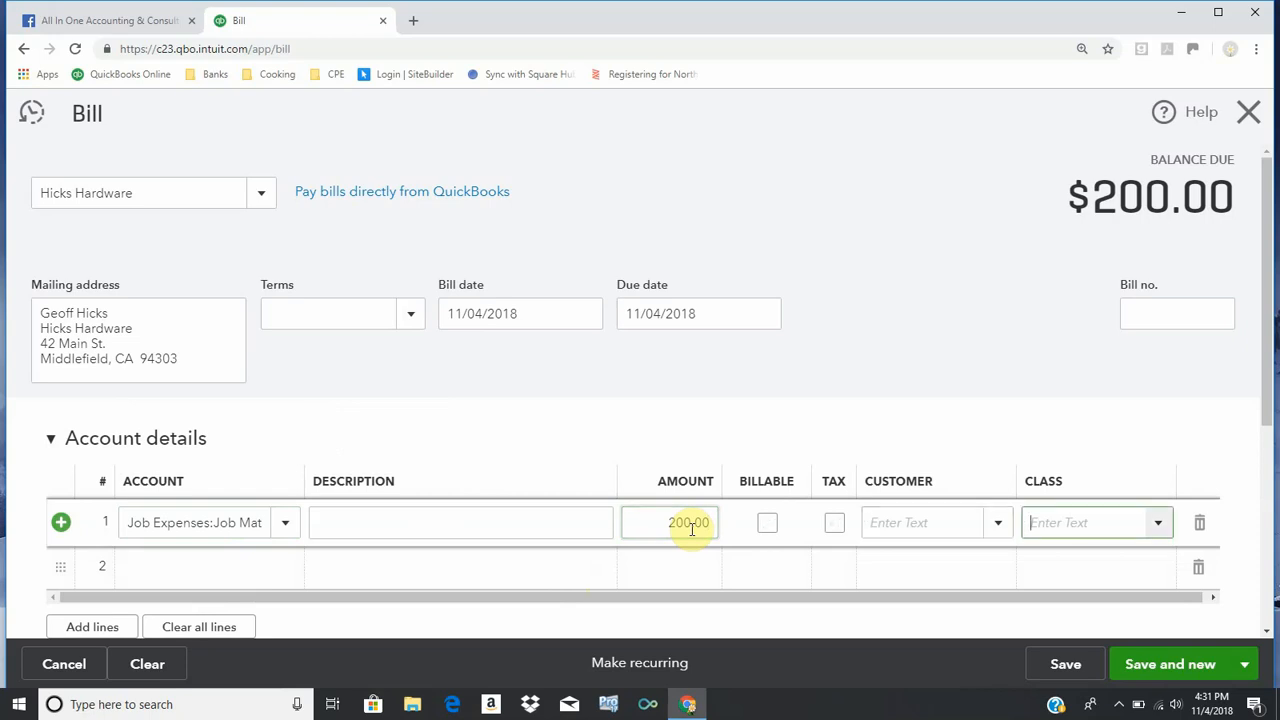
text(Commercial)
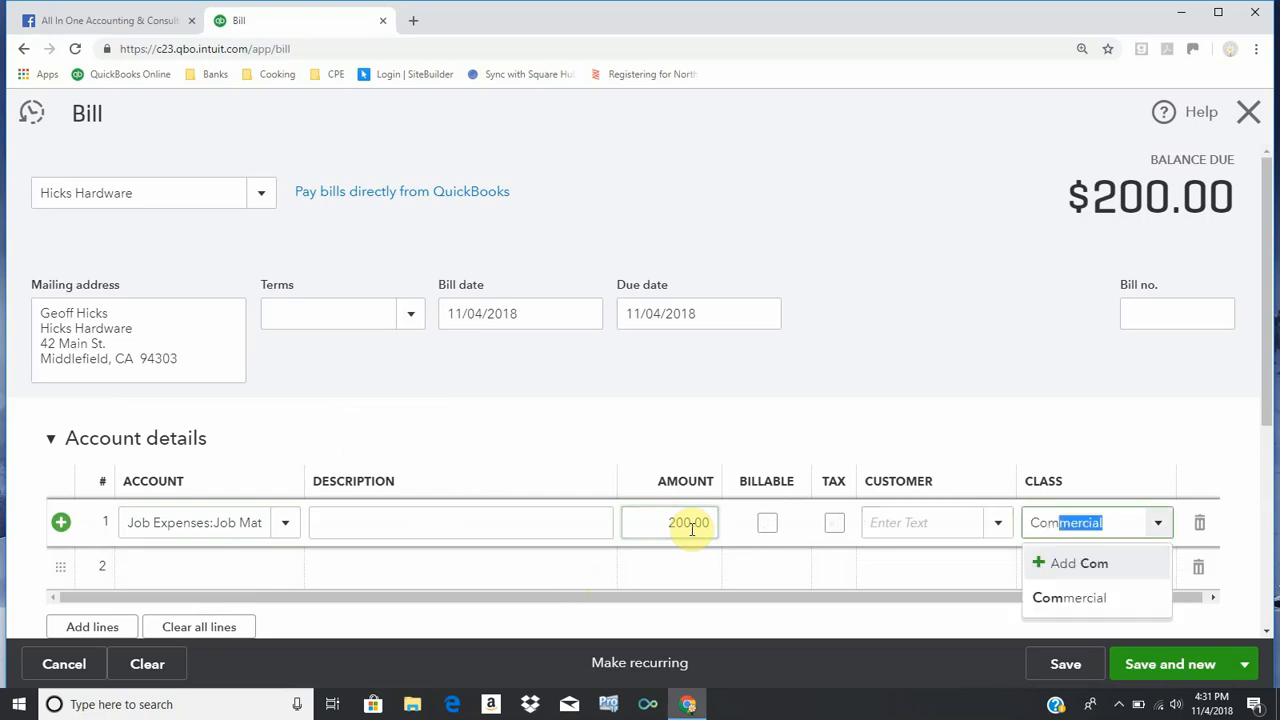
key(Tab)
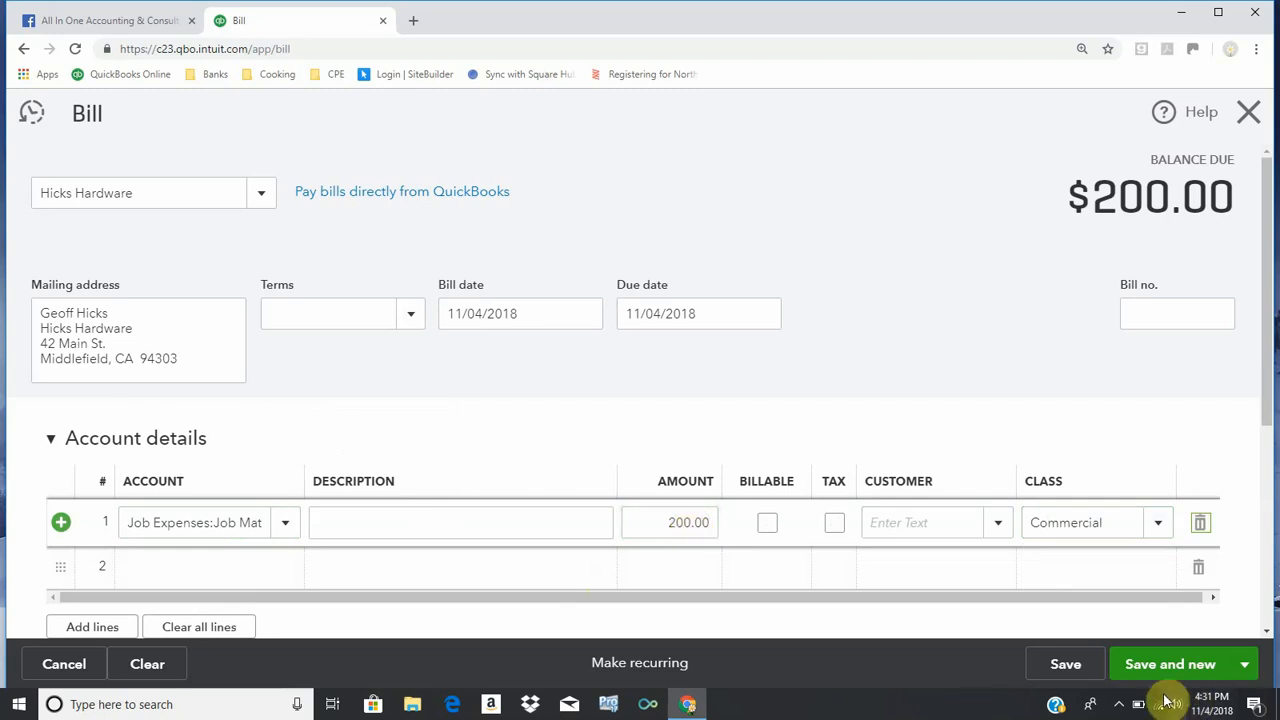
click(1250, 665)
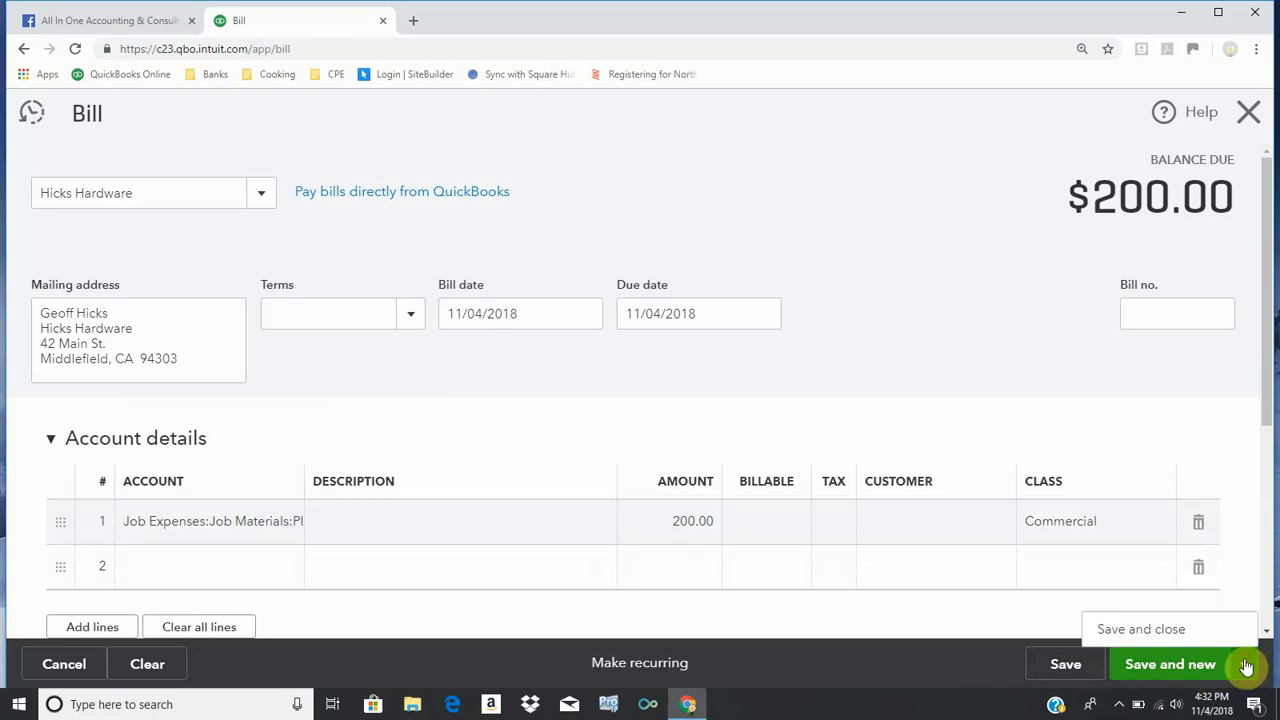
click(1141, 634)
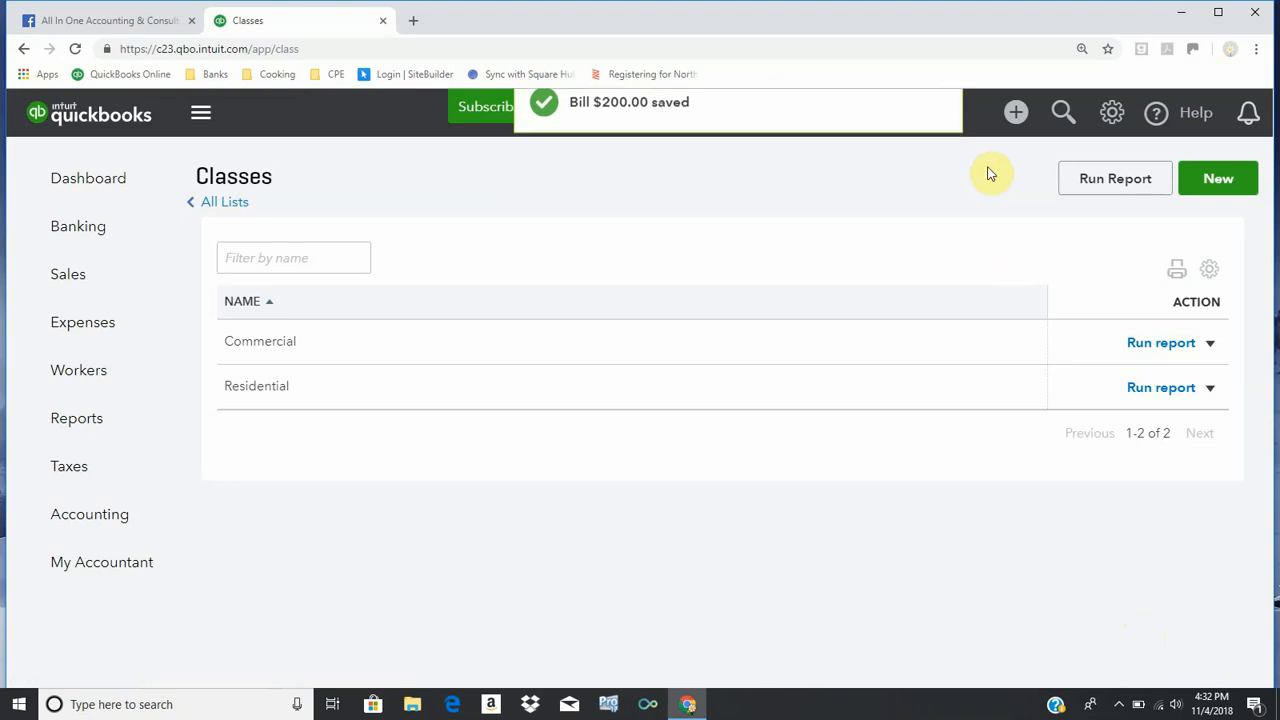
Start a new check made out to the payee Tania's Nursery.
click(1014, 114)
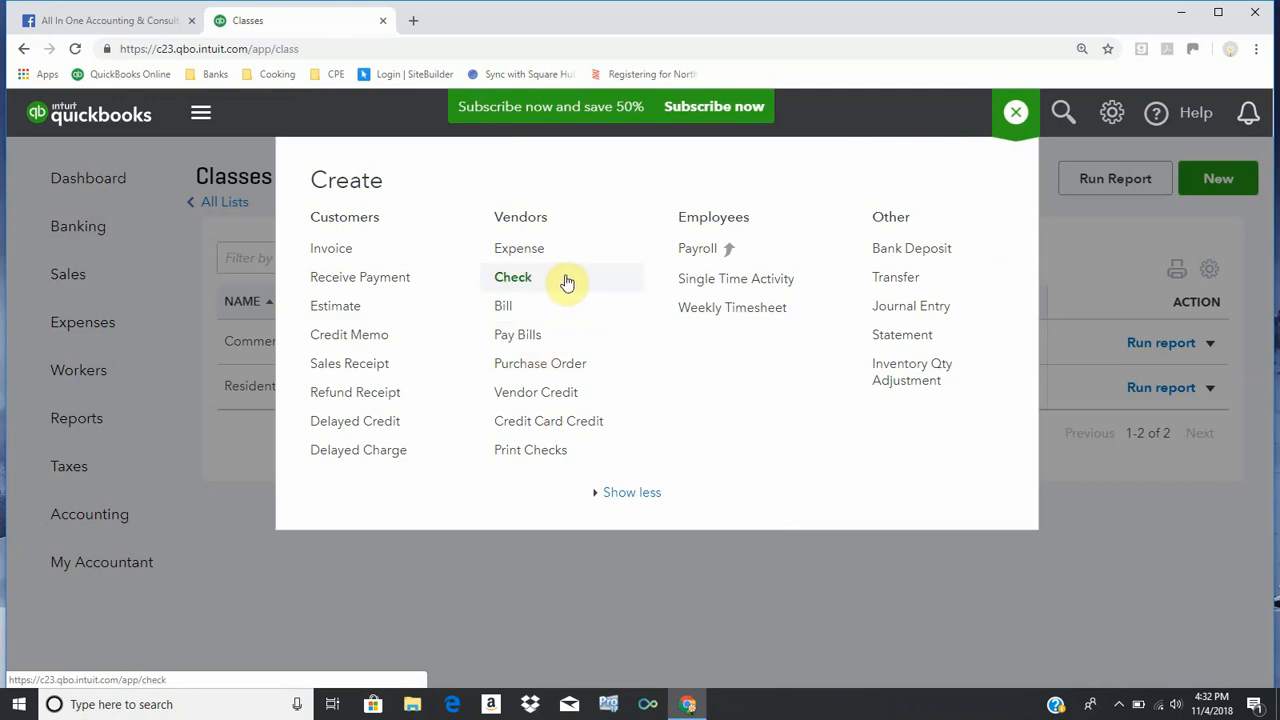
click(531, 280)
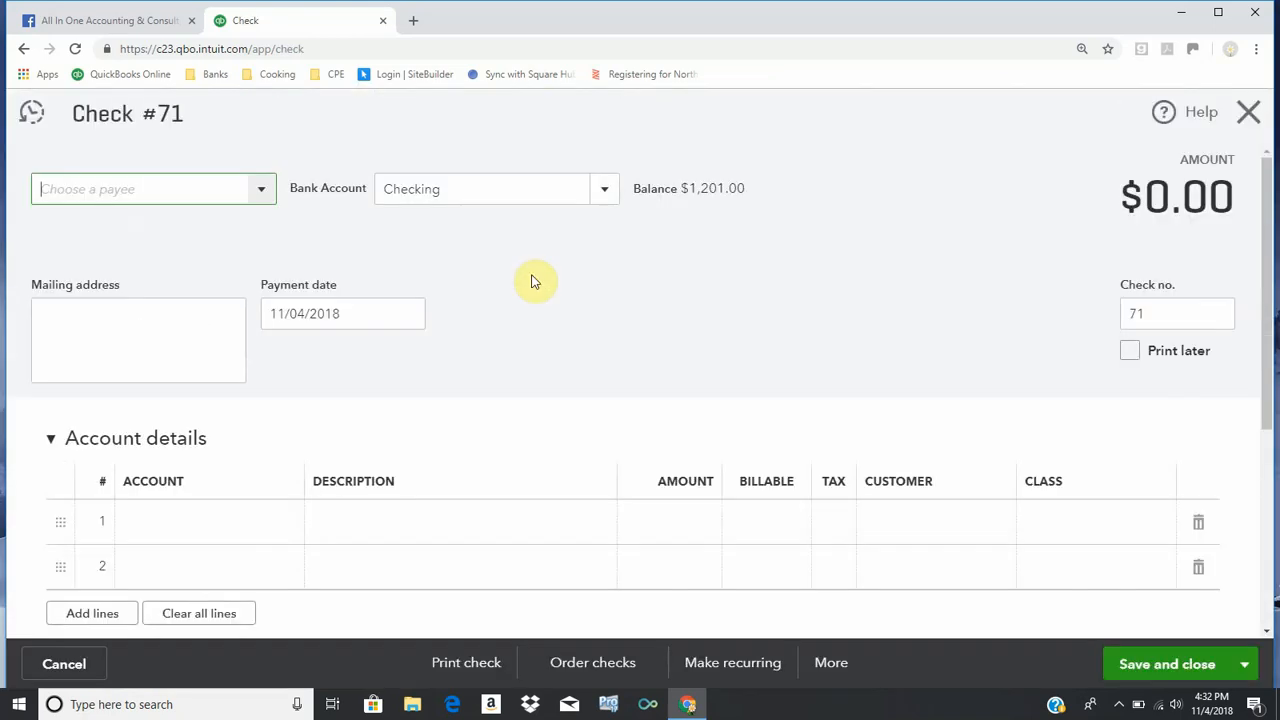
click(260, 194)
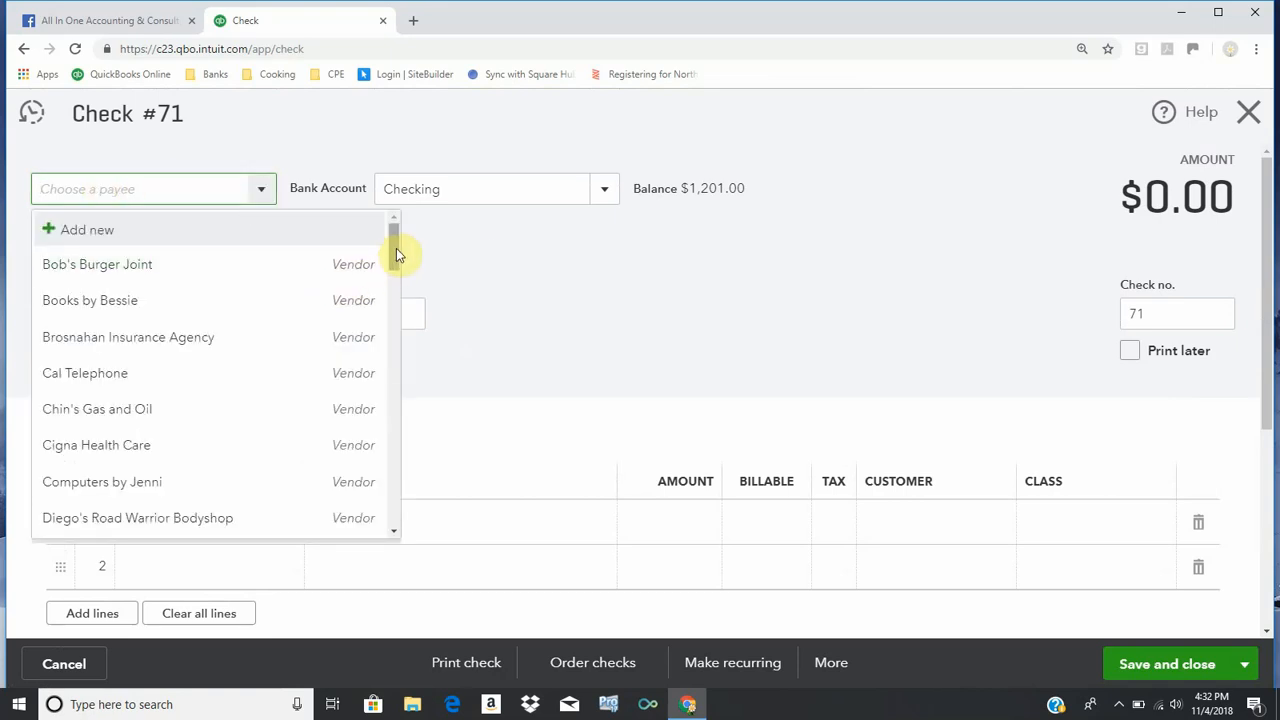
drag(397, 251, 360, 363)
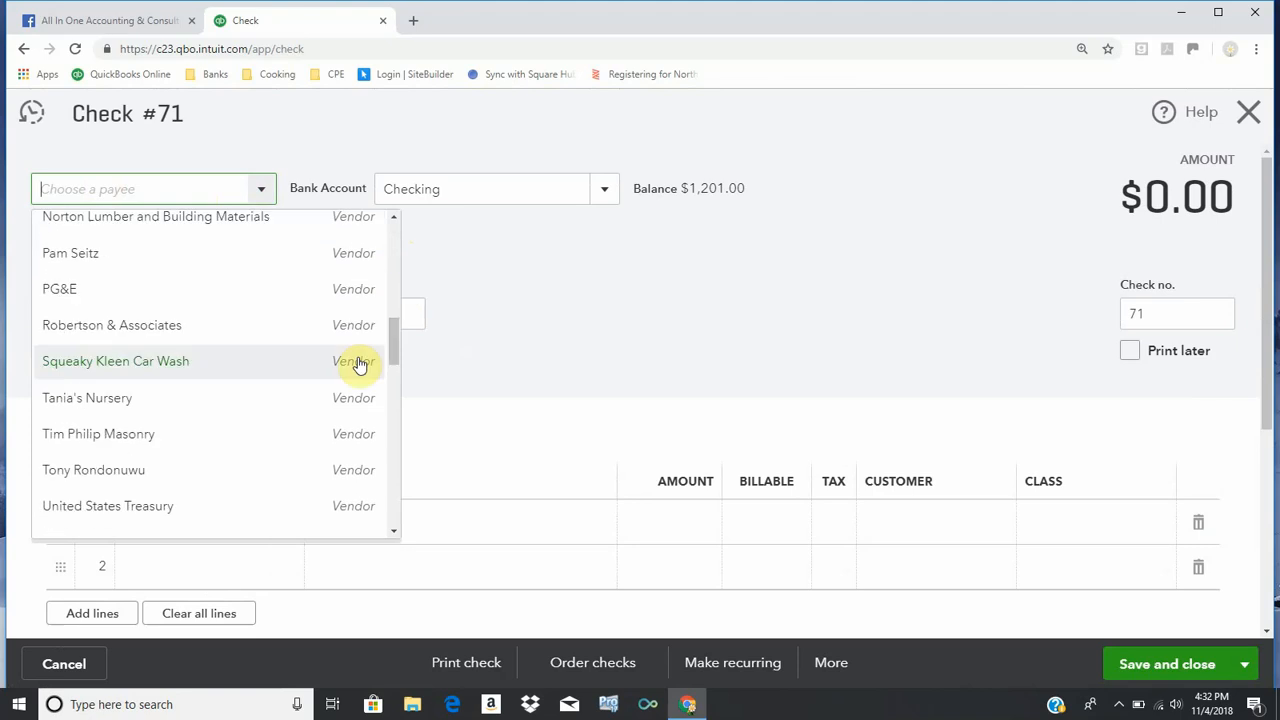
click(112, 402)
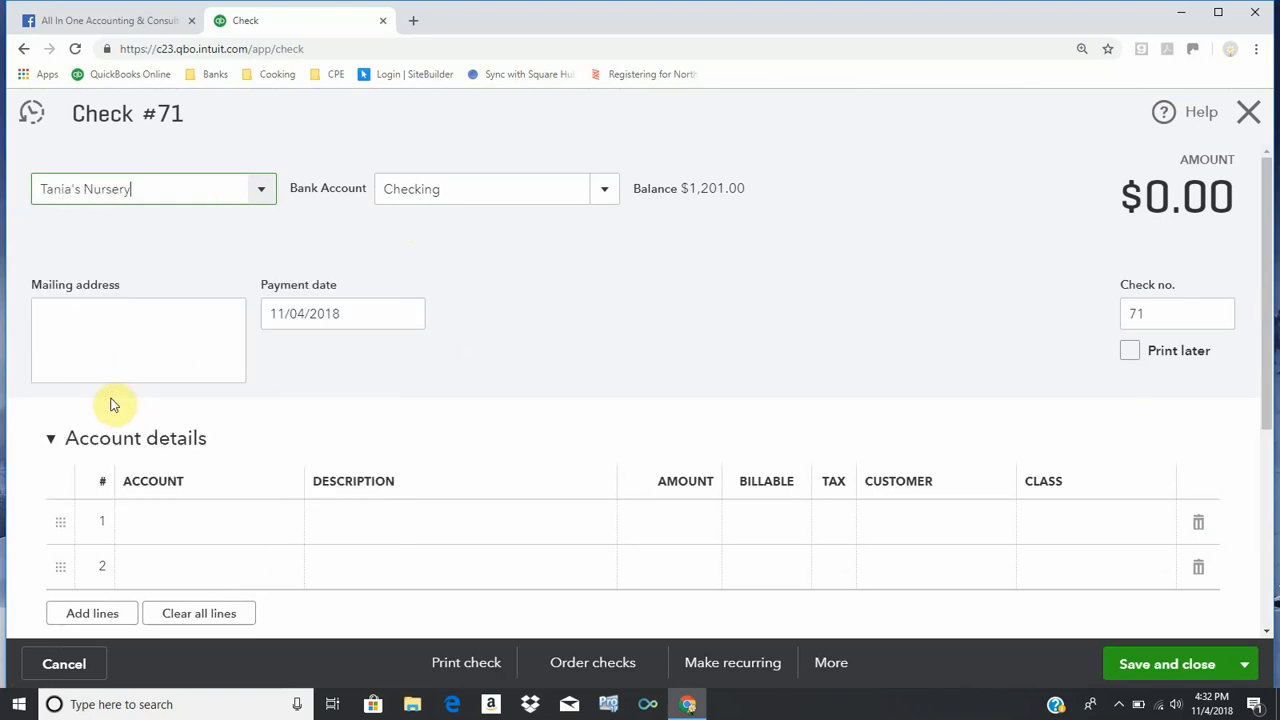
Fill the check's first account line with the Fountain and Garden Lighting account and an amount of 300.00.
click(157, 522)
text(fo)
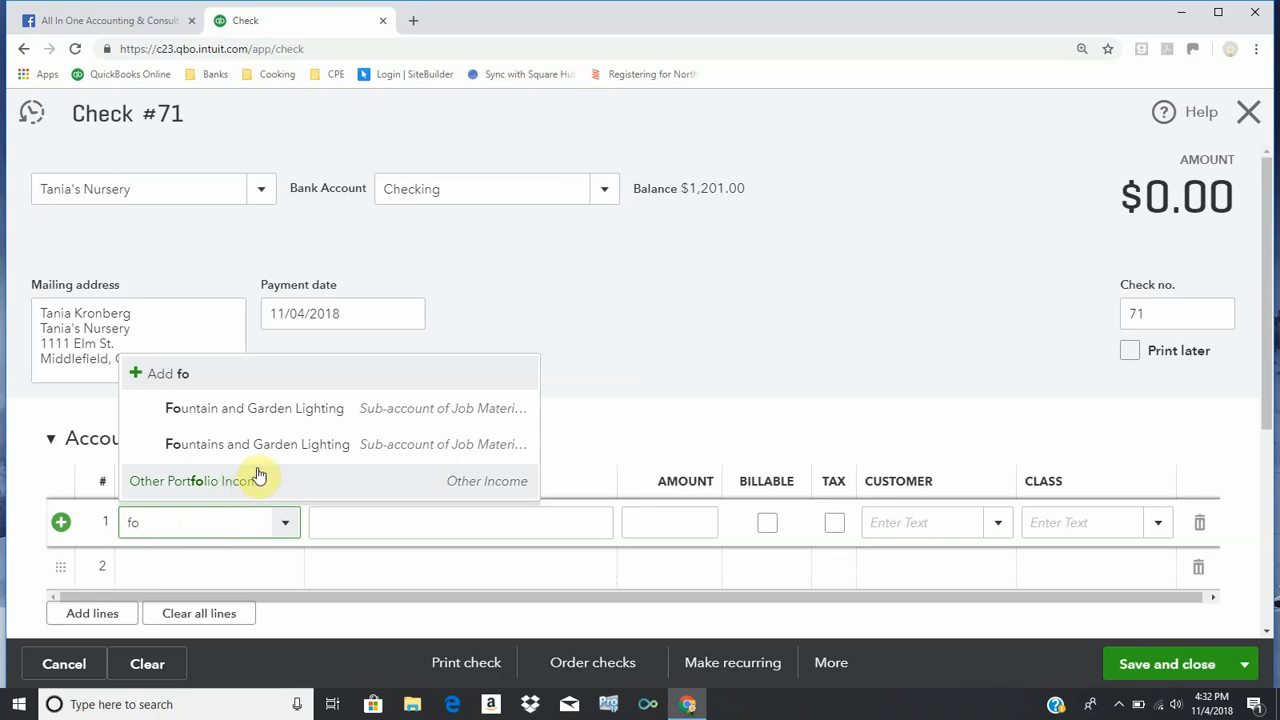
click(248, 418)
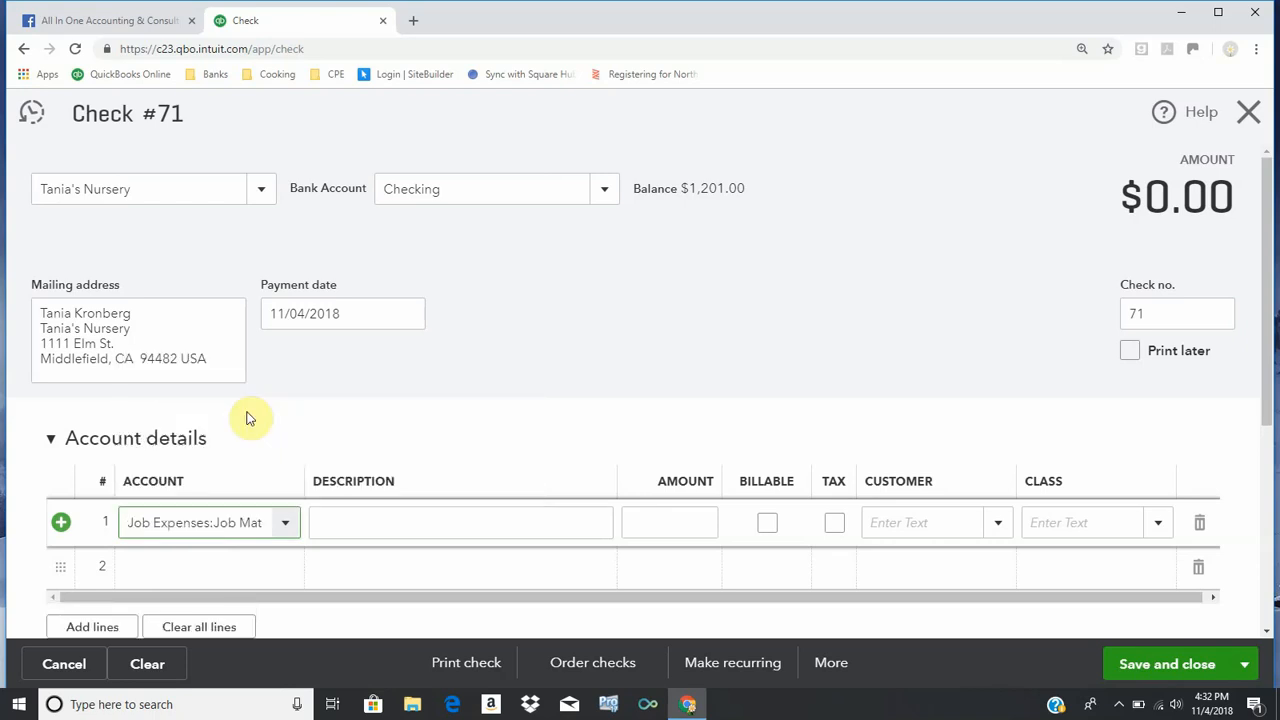
click(669, 519)
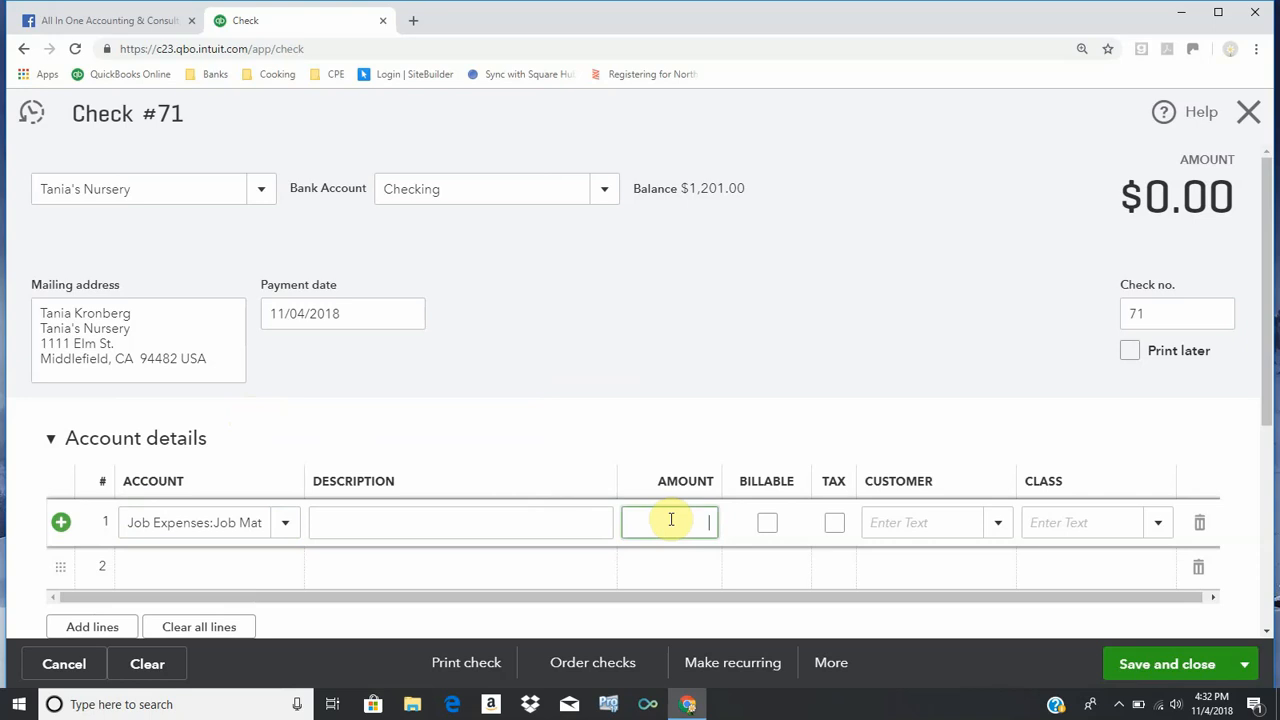
text(300.00)
key(Tab)
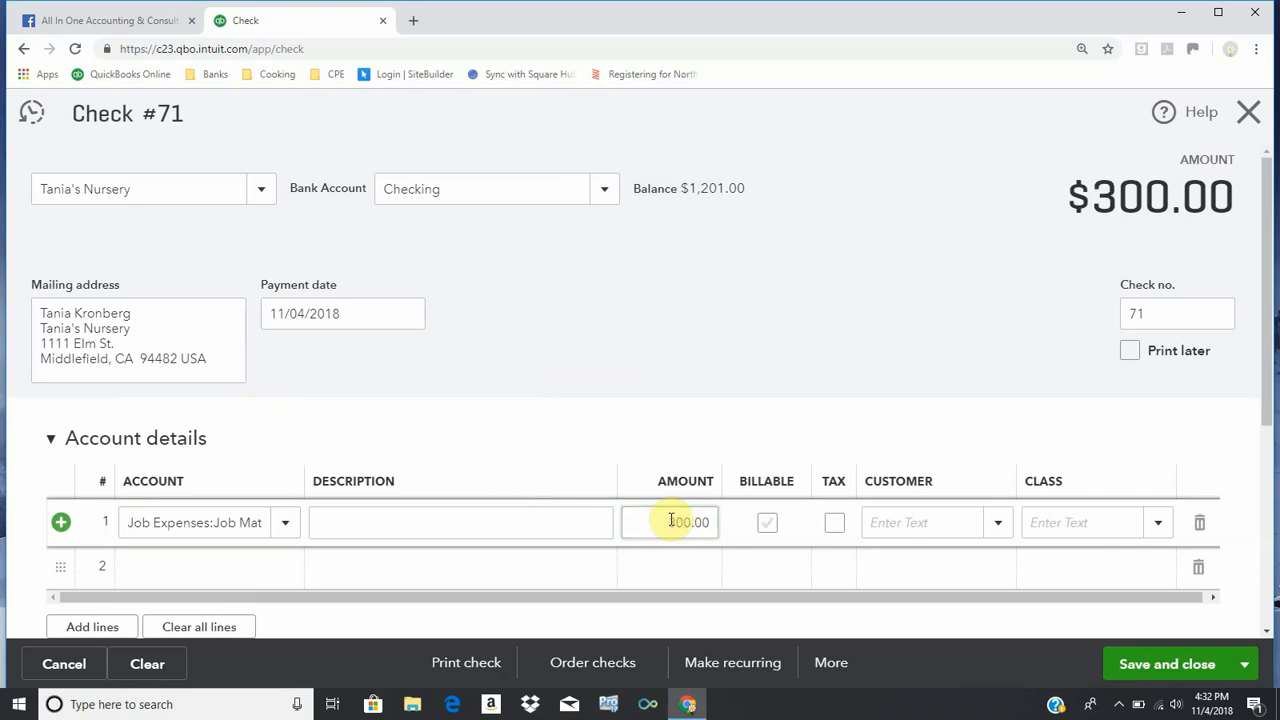
Assign the check's 300.00 line to the Commercial class, and save and close the check.
key(Tab)
key(Tab)
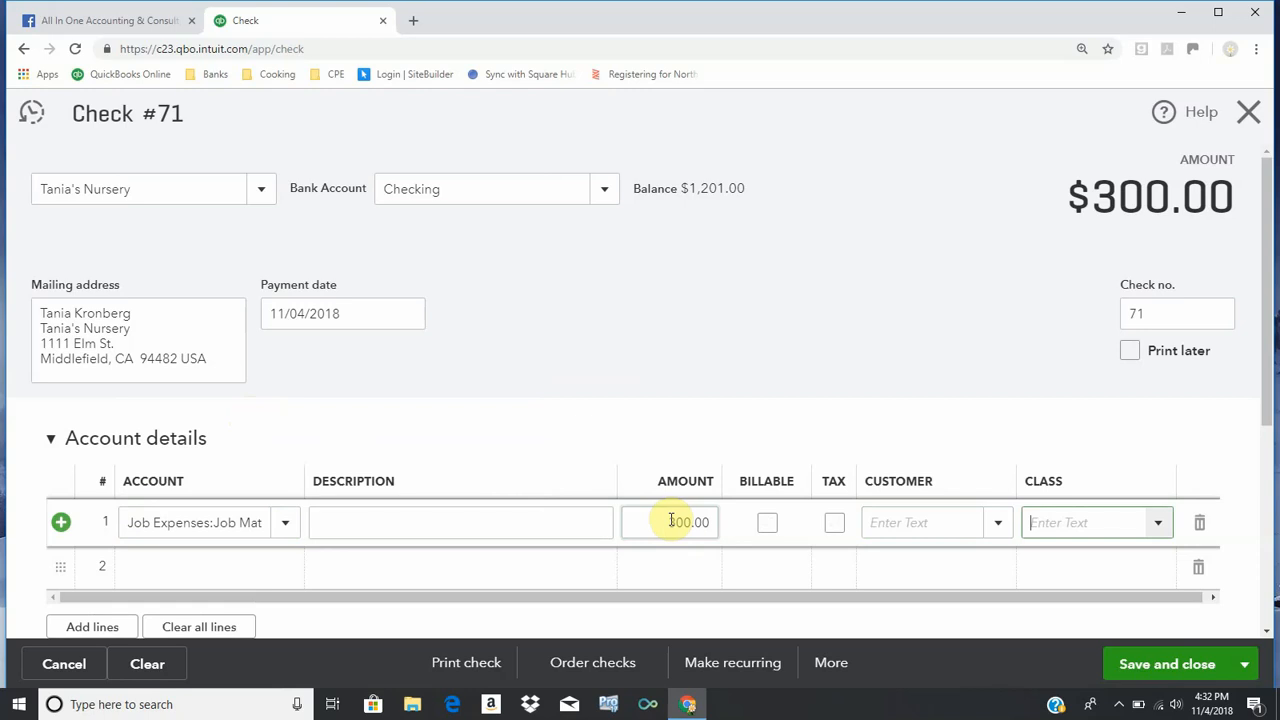
text(Commercial)
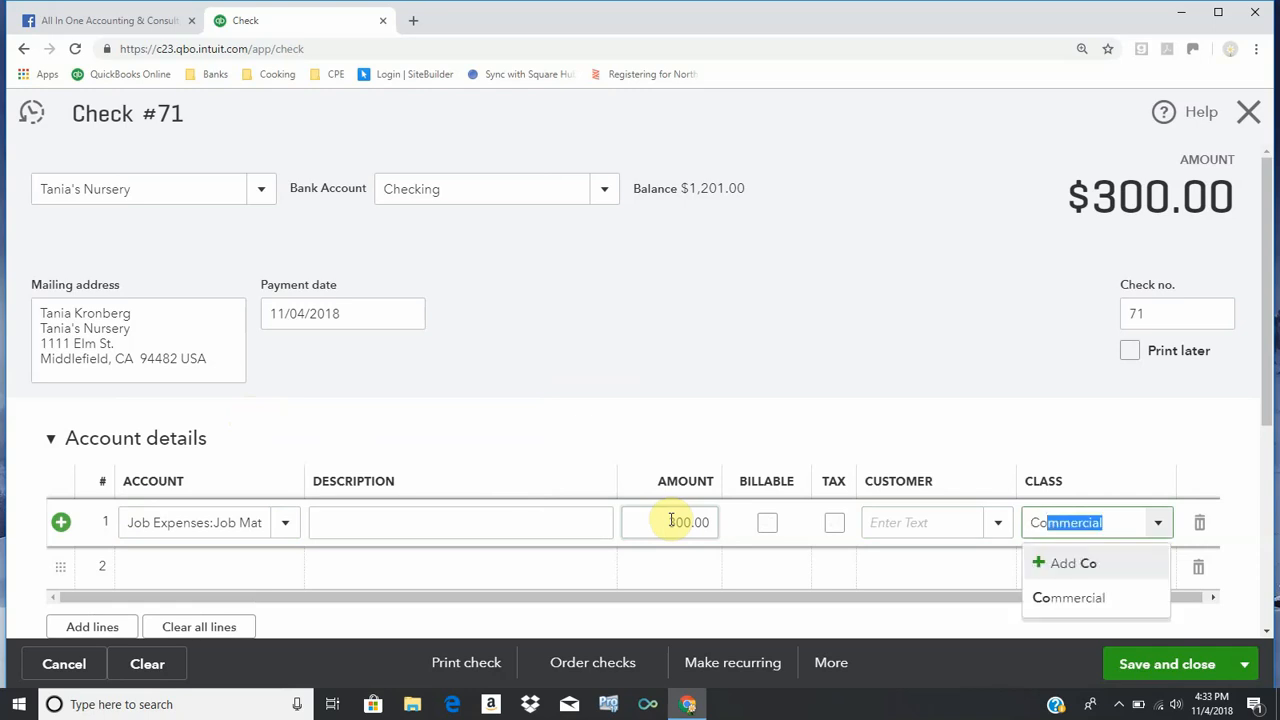
key(Tab)
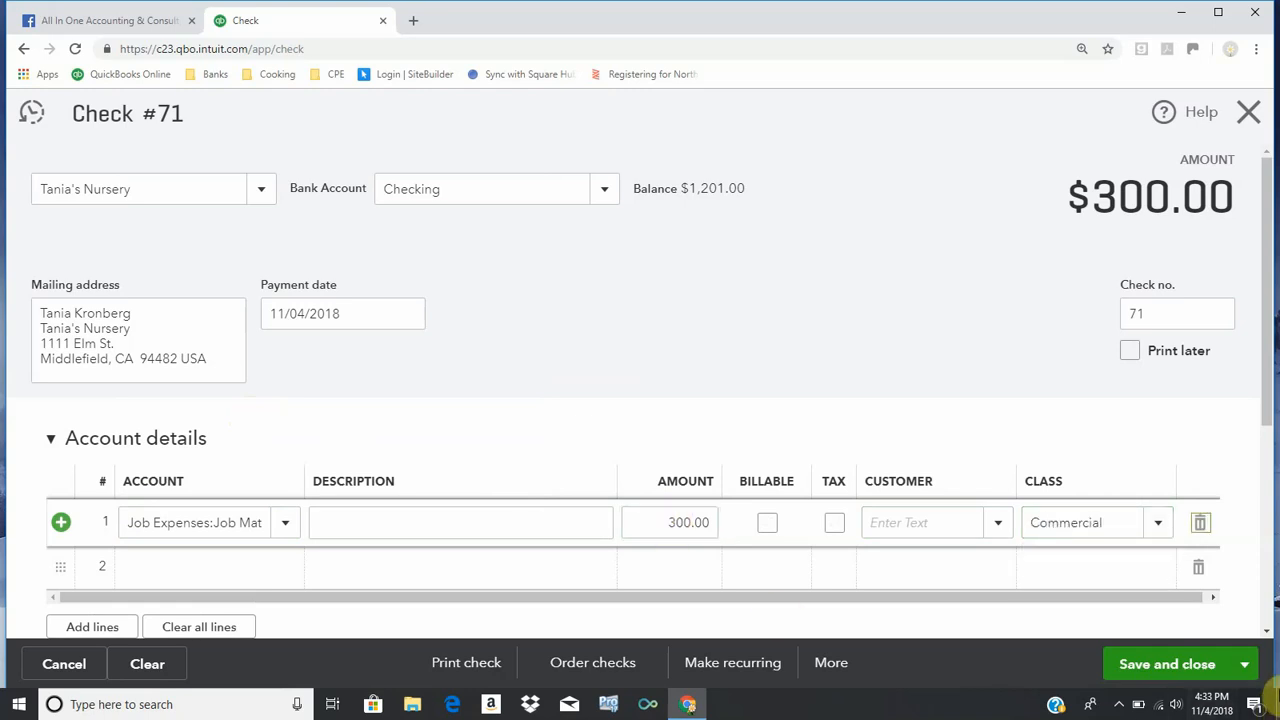
click(1133, 668)
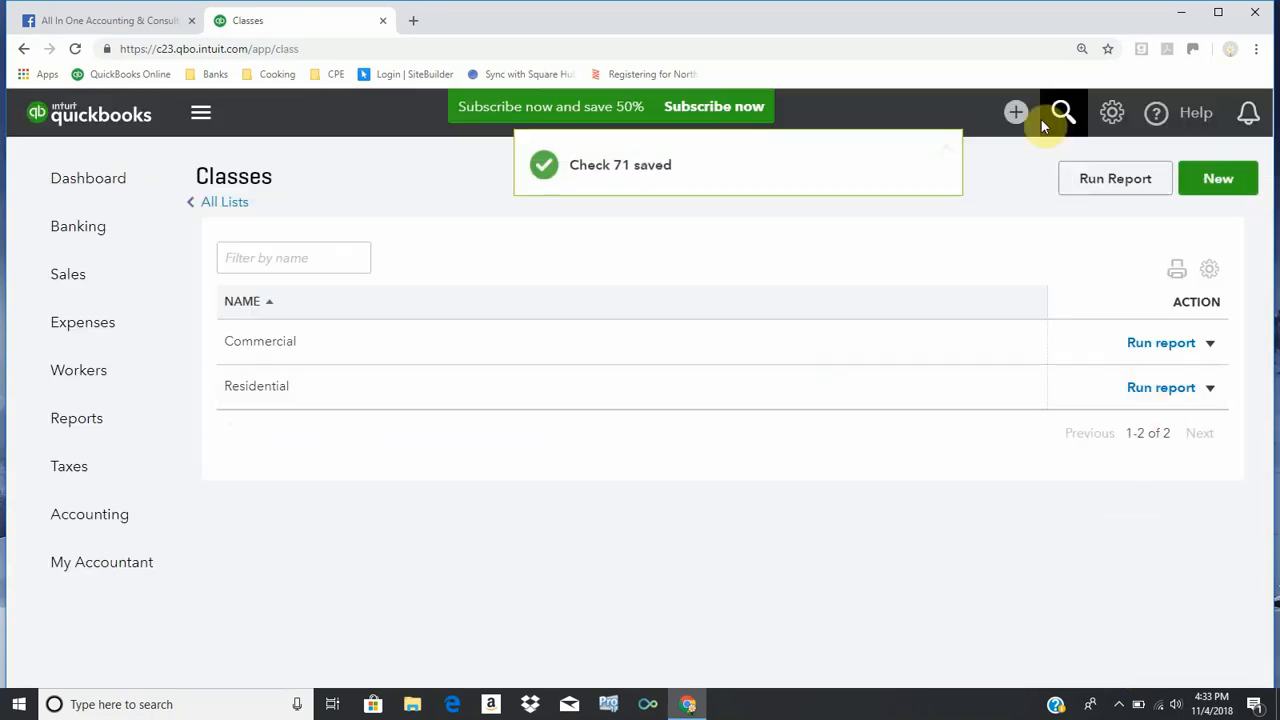
Open a weekly timesheet to examine its class fields, and close it without entering any time.
click(1015, 113)
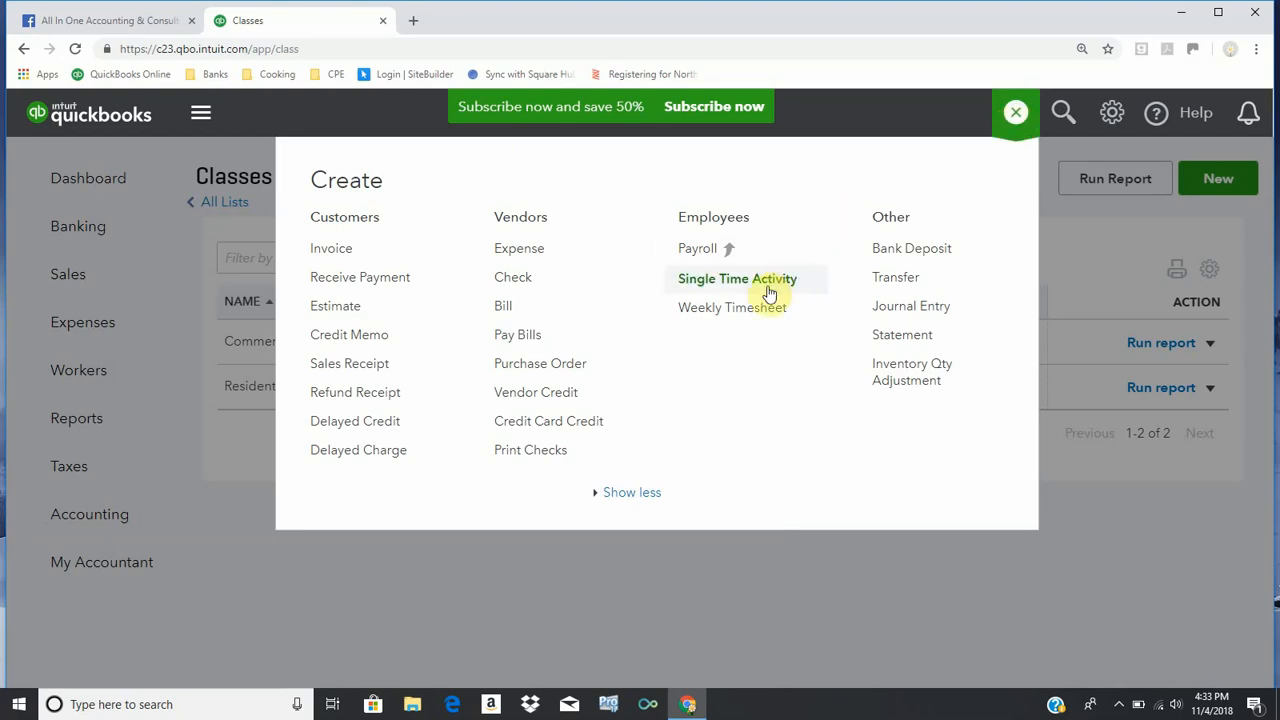
click(727, 310)
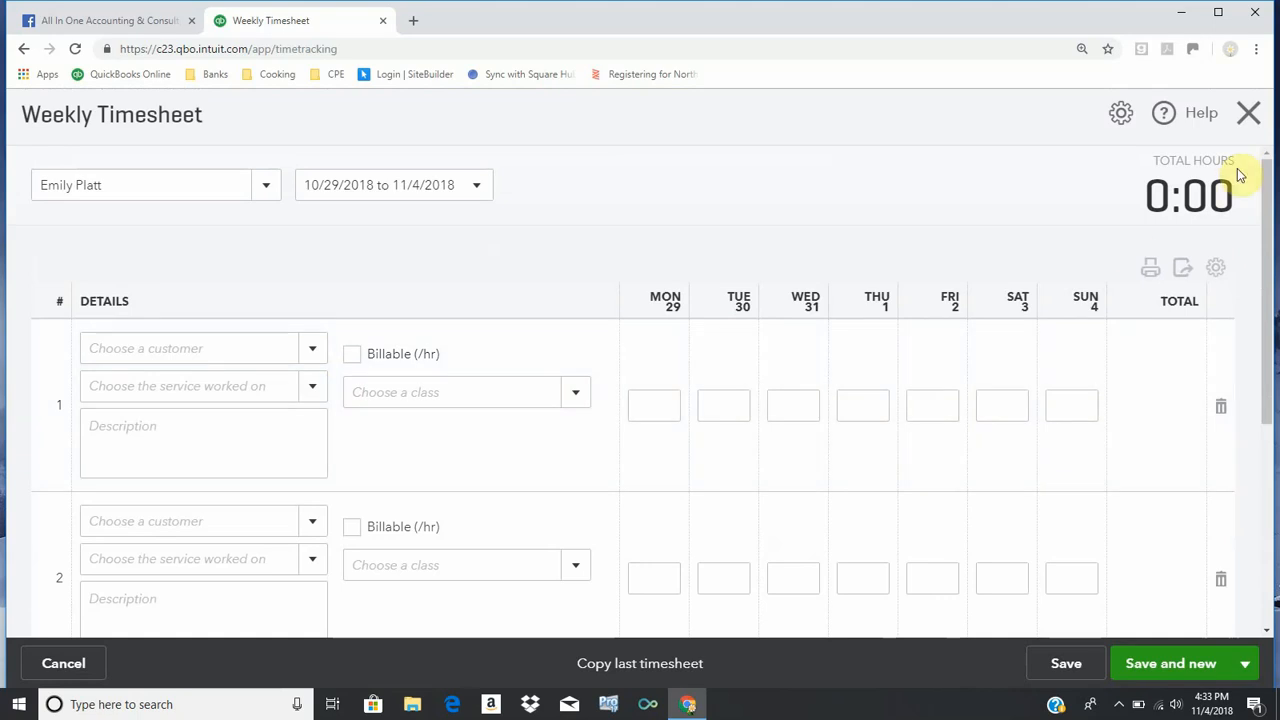
click(1250, 130)
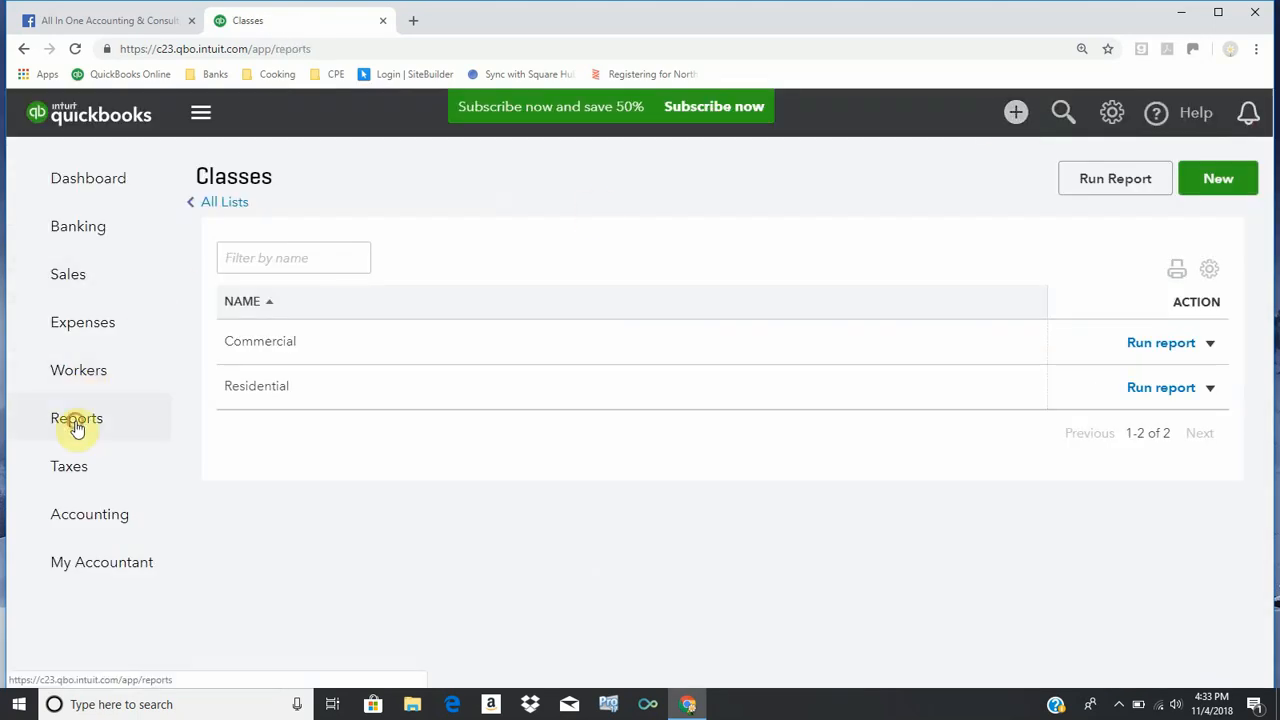
Run the Profit and Loss by Class report from the Business overview reports and dismiss the customization tour.
click(77, 421)
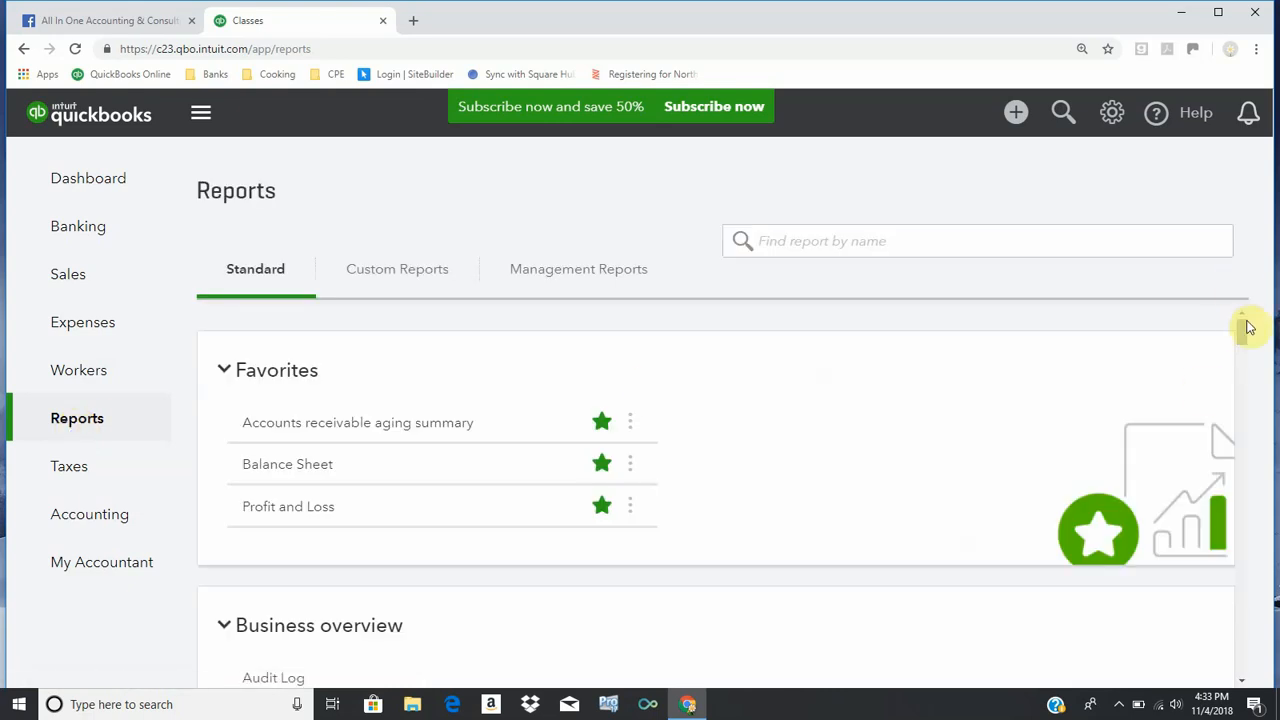
drag(1244, 342, 1231, 395)
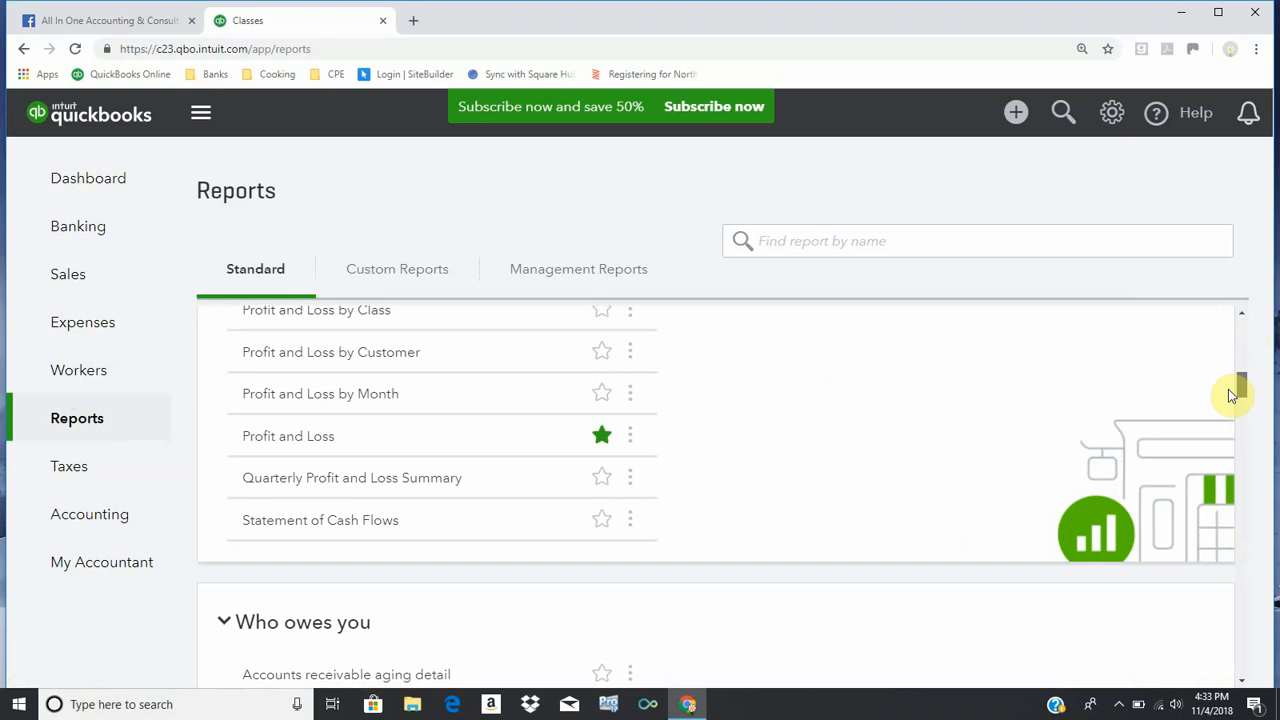
scroll(345, 655, up, 3)
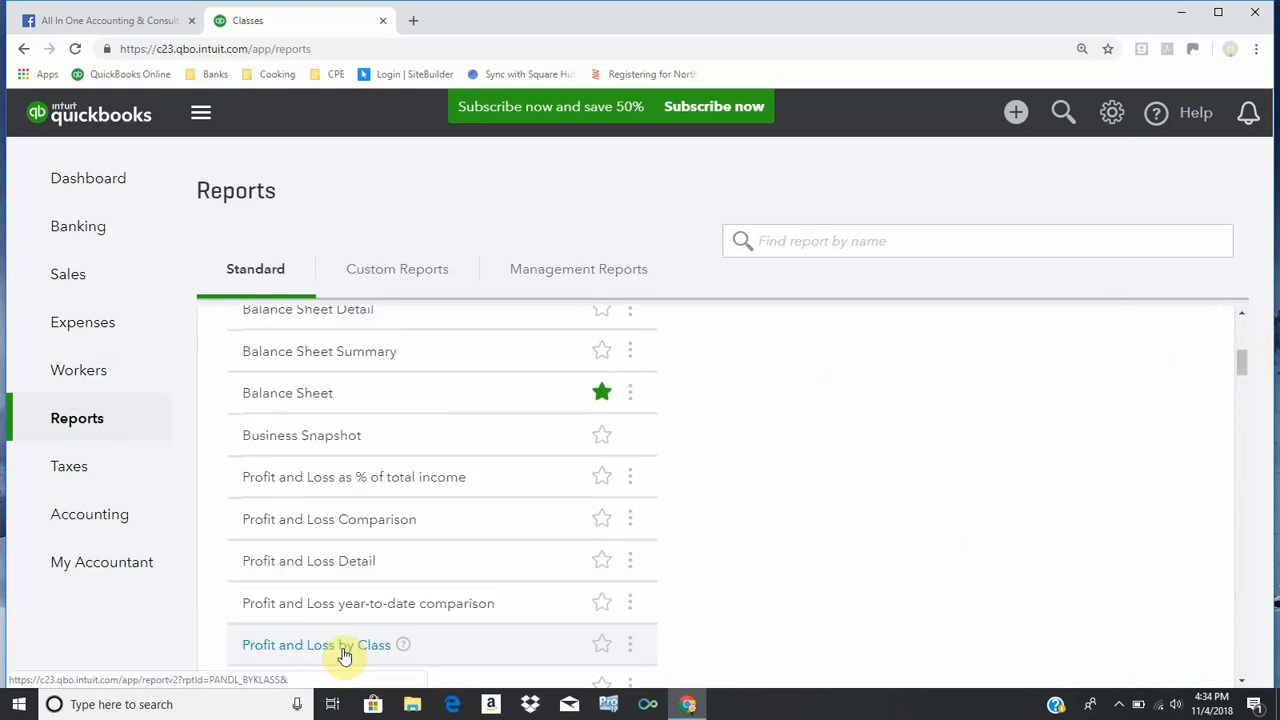
click(345, 650)
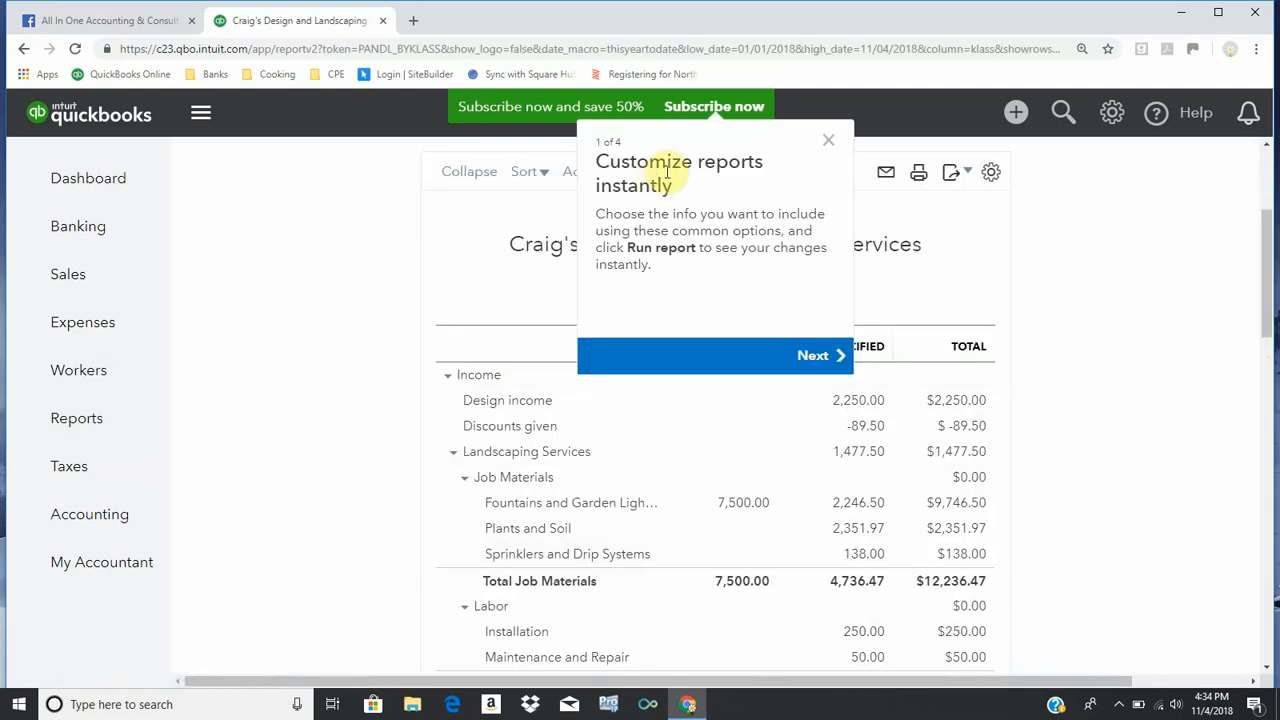
click(828, 141)
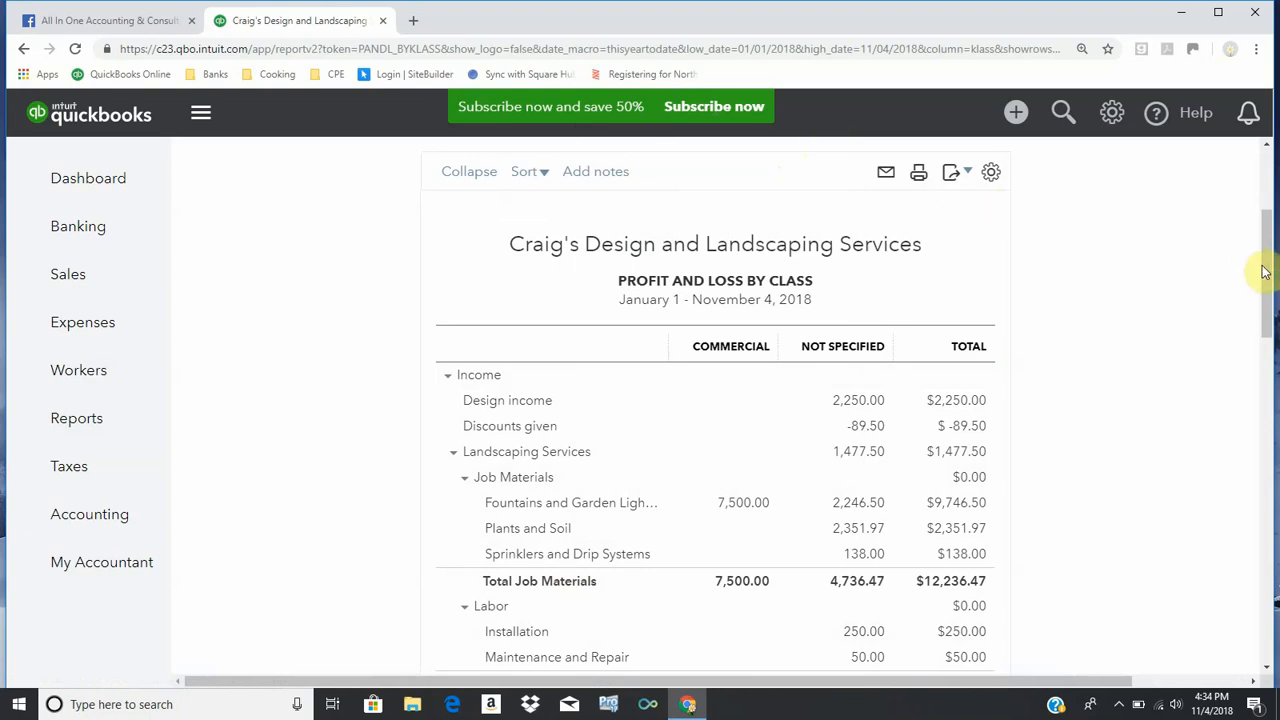
Drill into the Not Specified amount for Design income and open the invoice dated 09/14/2018.
mouse_move(1266, 277)
mouse_down()
mouse_move(1260, 609)
mouse_move(1271, 256)
mouse_up()
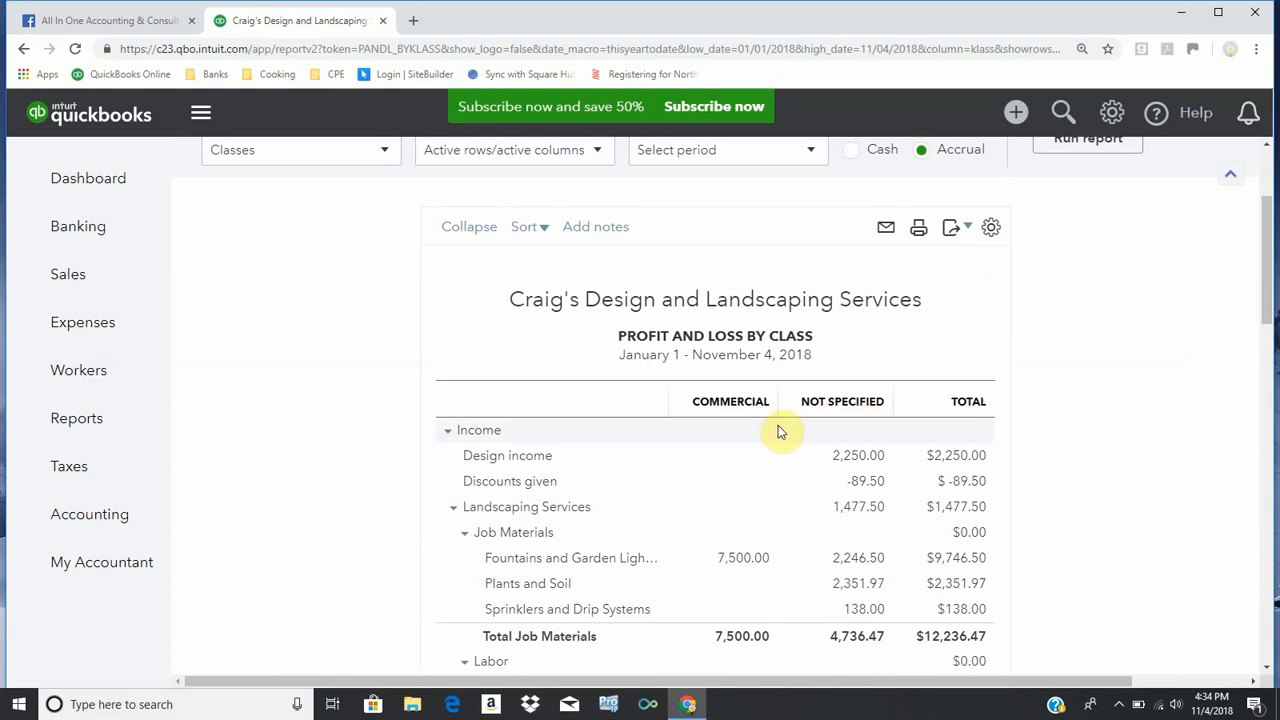
click(858, 456)
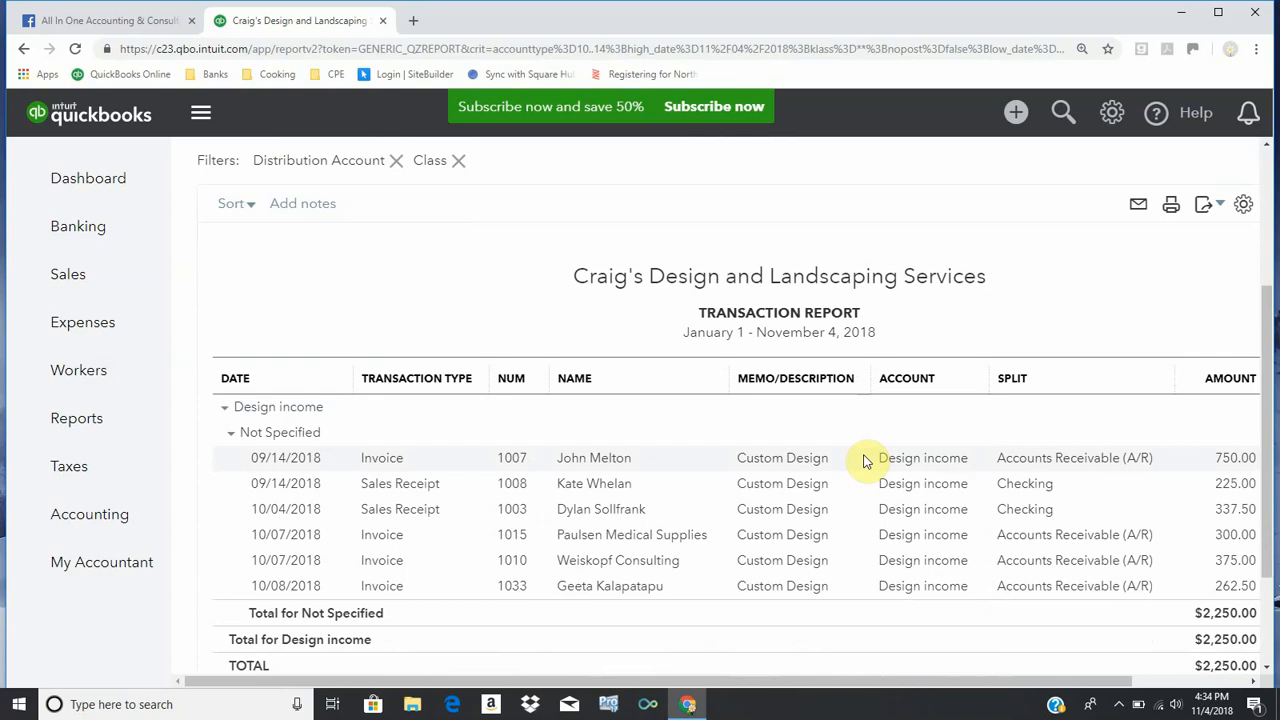
click(378, 464)
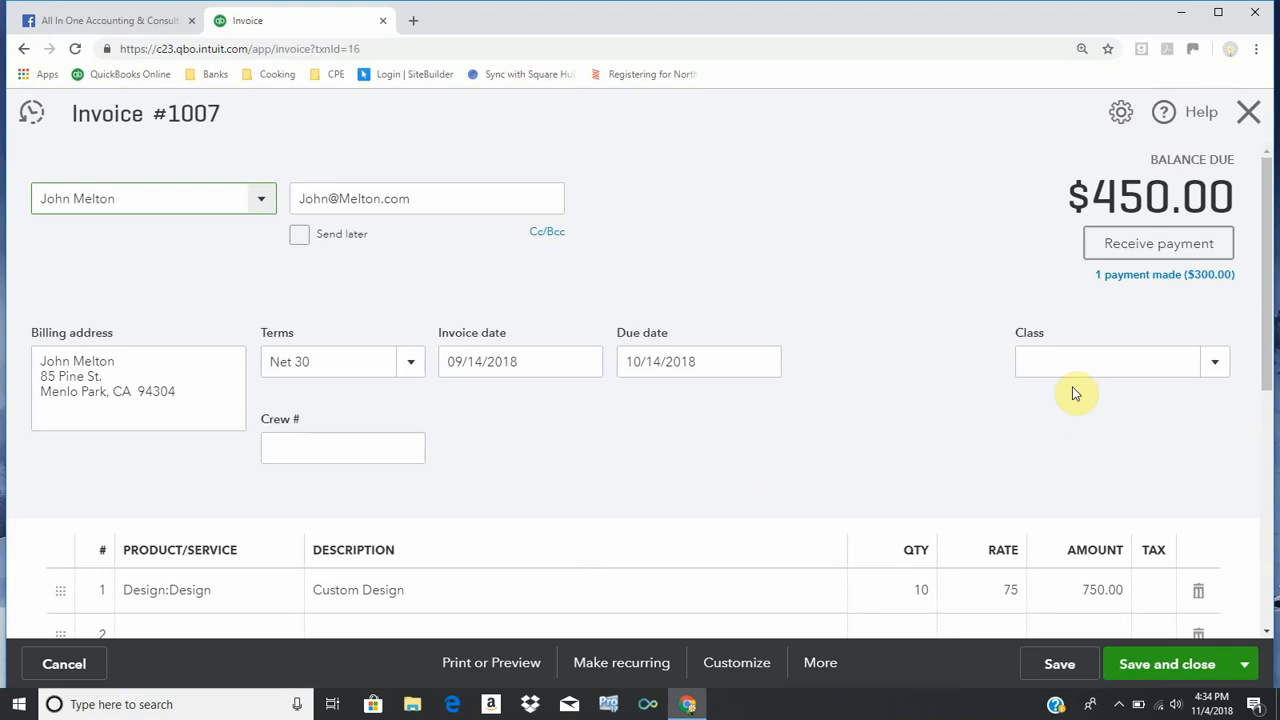
Assign the invoice to the Residential class, and save and close it, accepting the change to the linked transaction.
click(1054, 357)
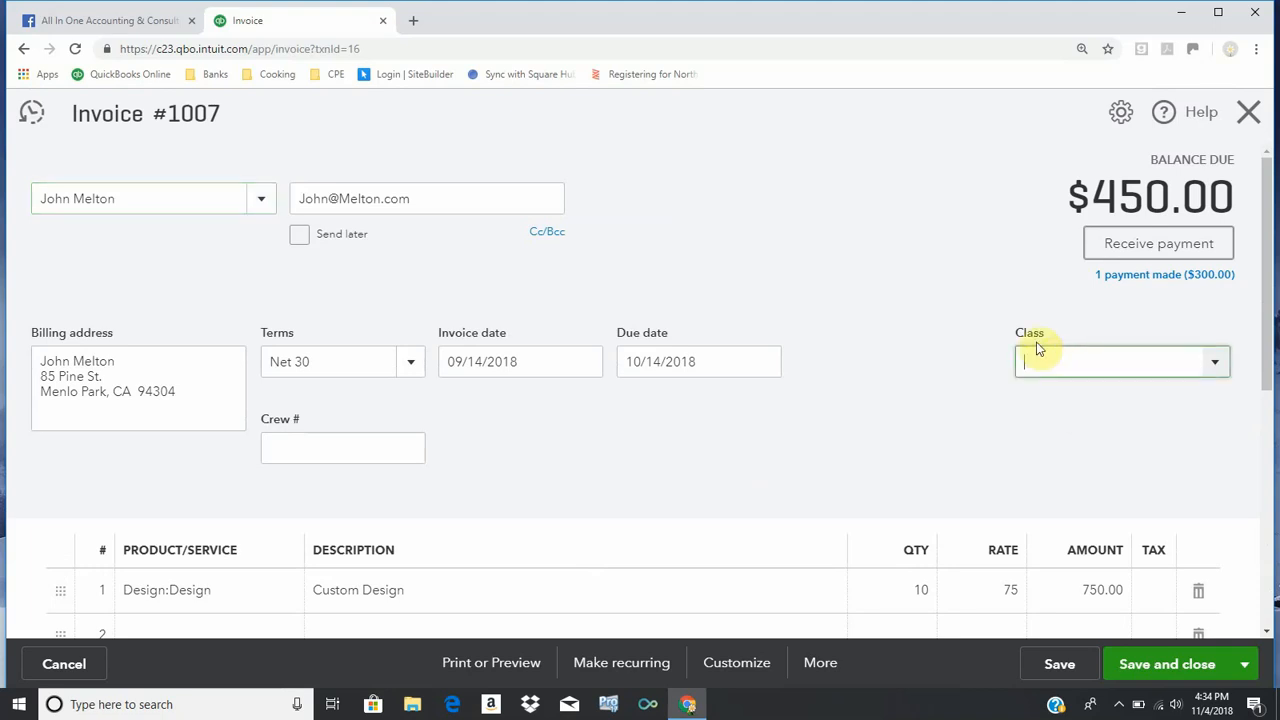
text(Res)
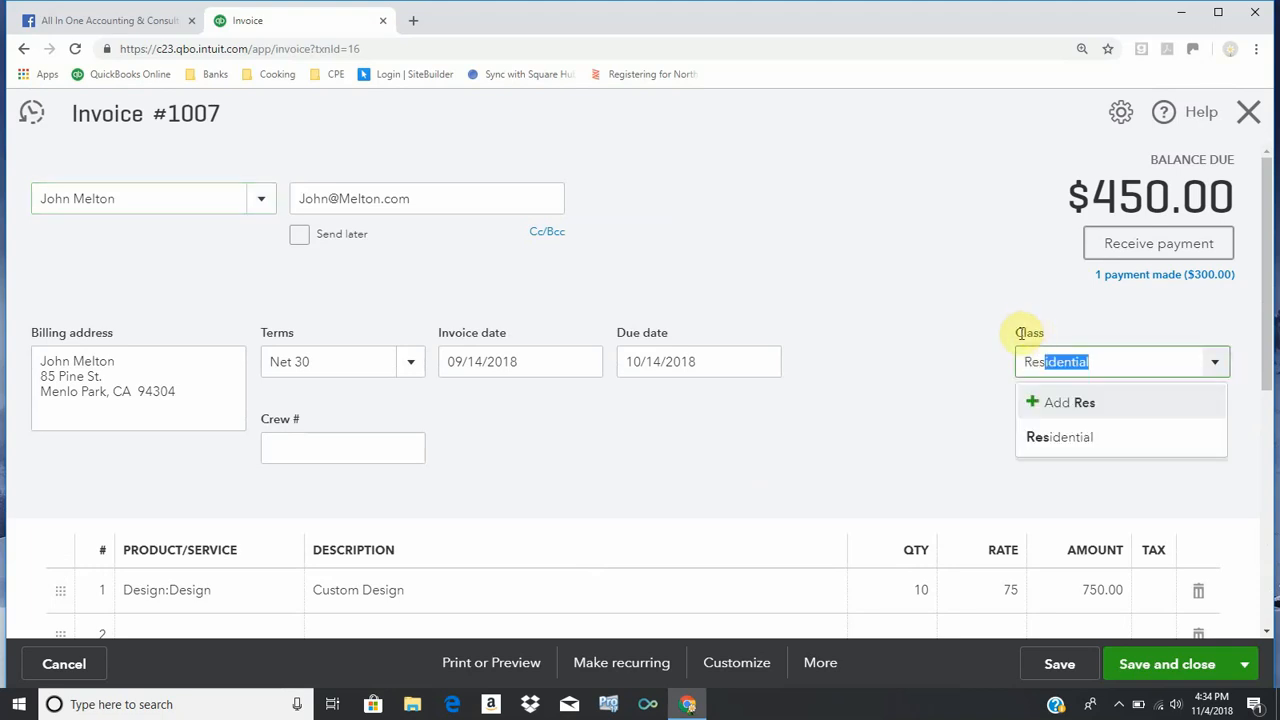
key(Tab)
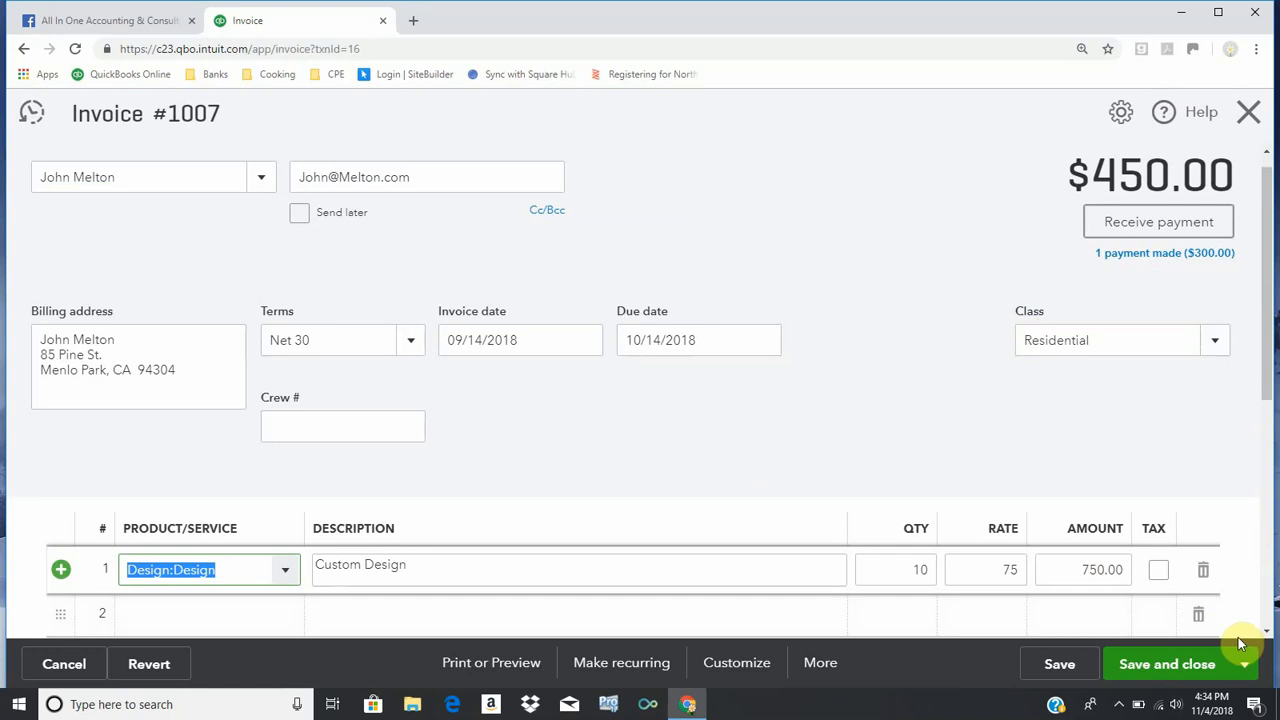
click(1188, 657)
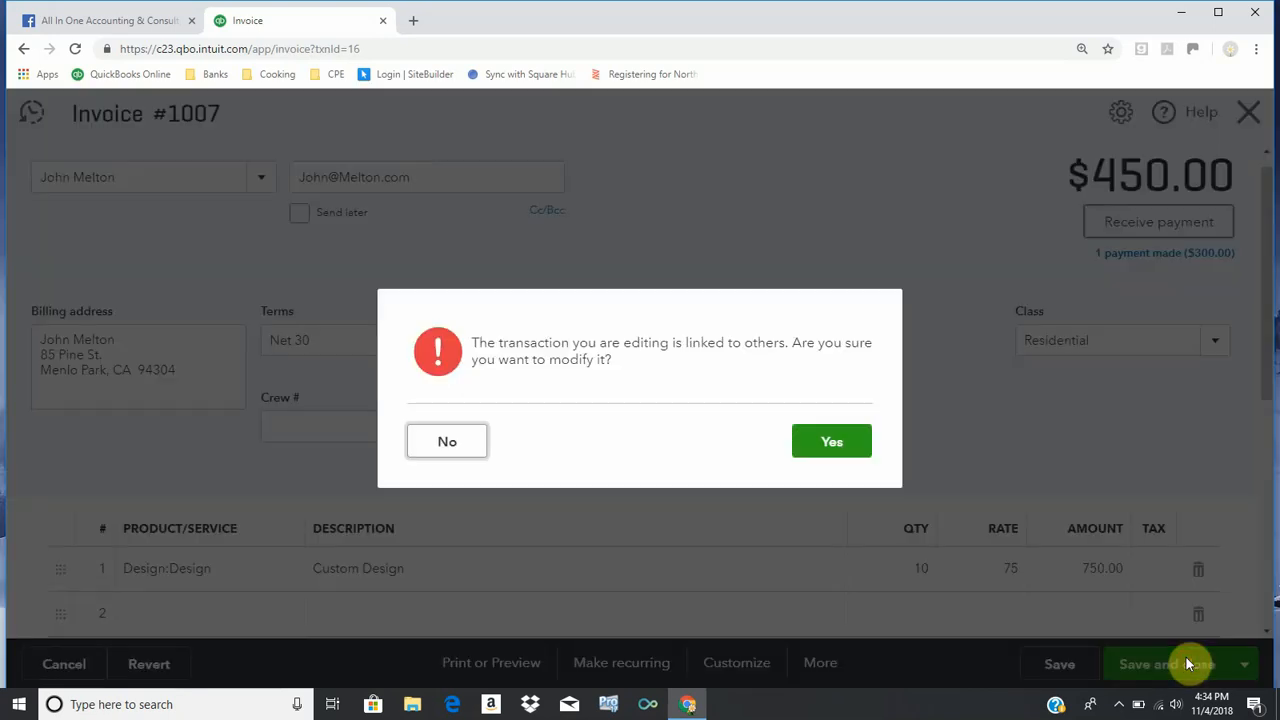
click(838, 446)
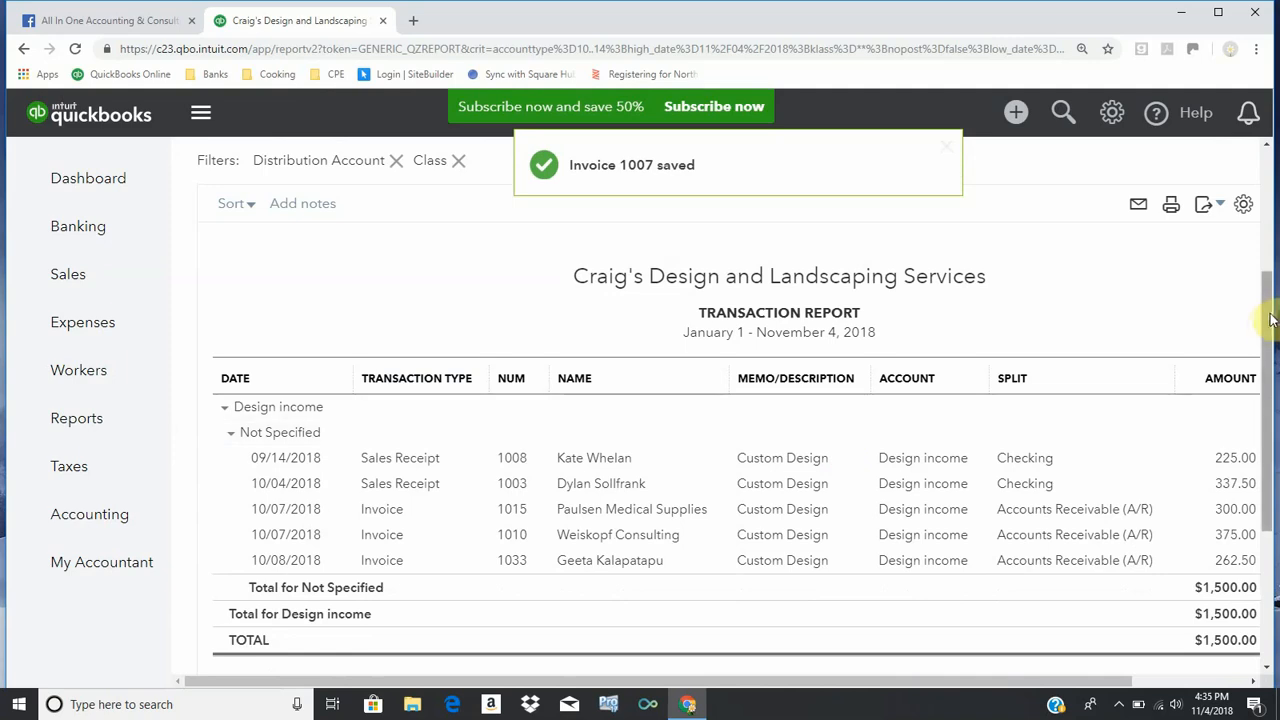
Return to the Profit and Loss by Class report and examine its income by class and its report options.
drag(1270, 318, 1268, 200)
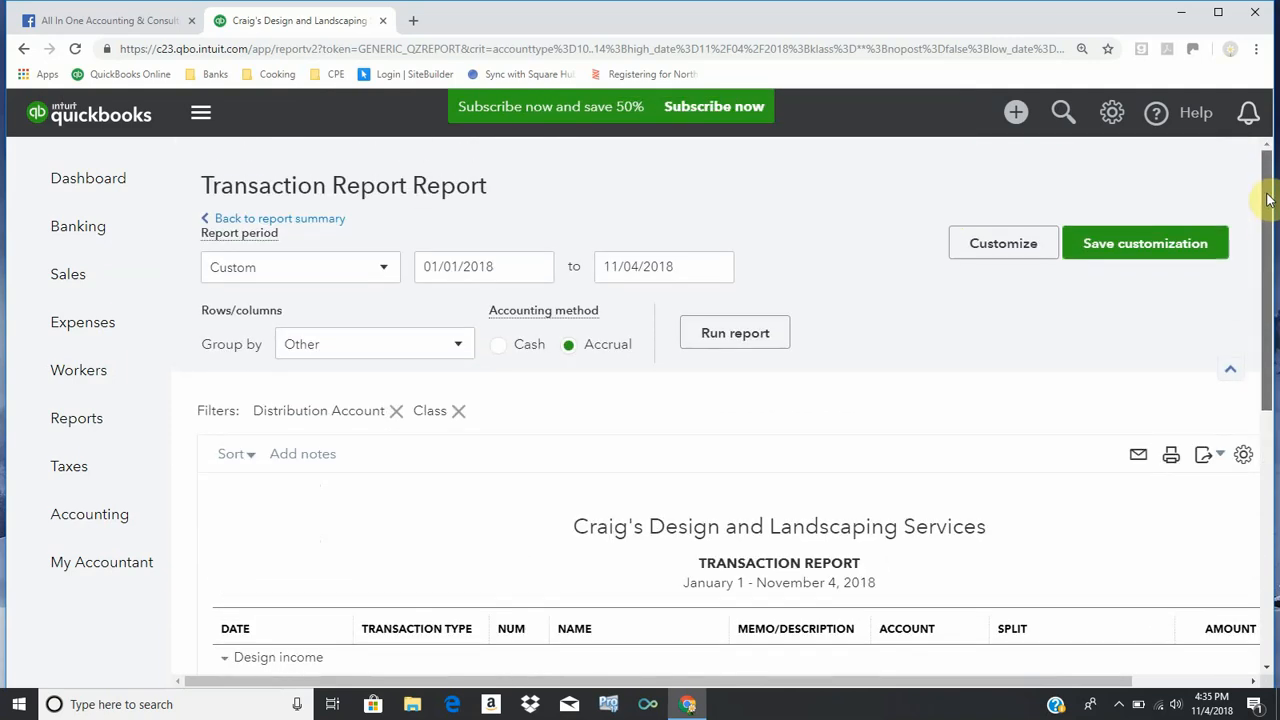
click(312, 219)
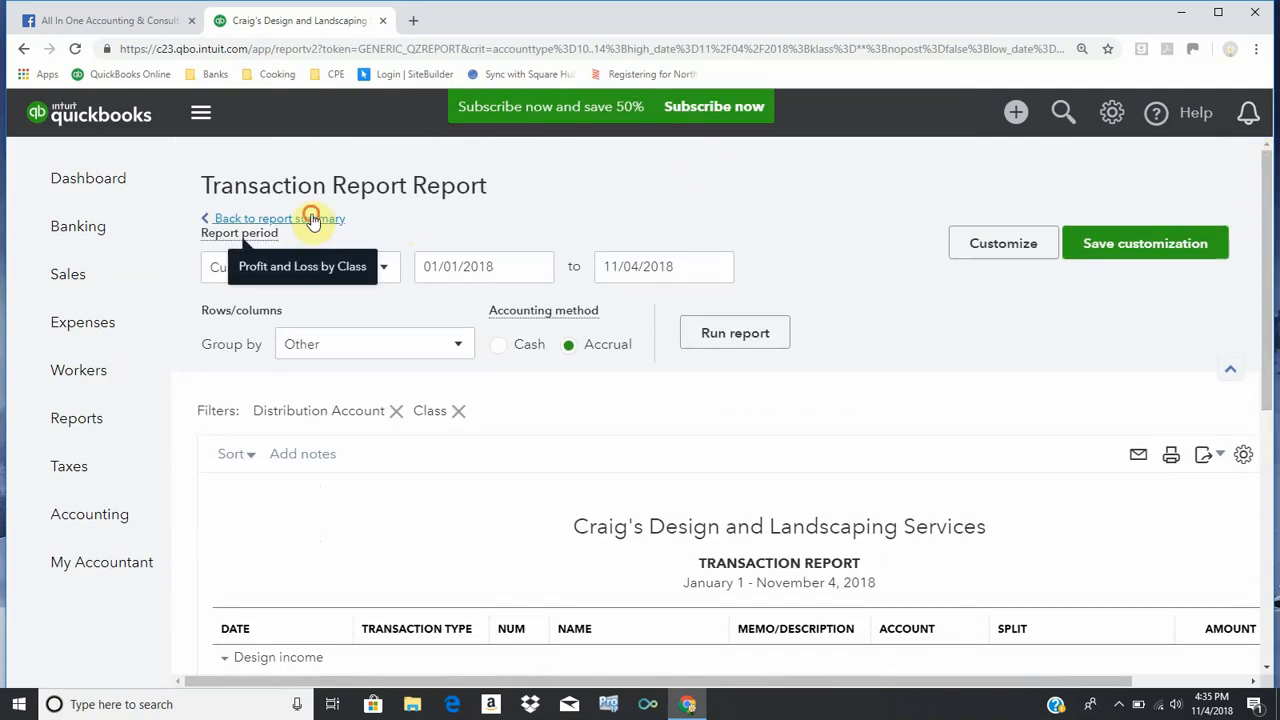
scroll(312, 220, down, 3)
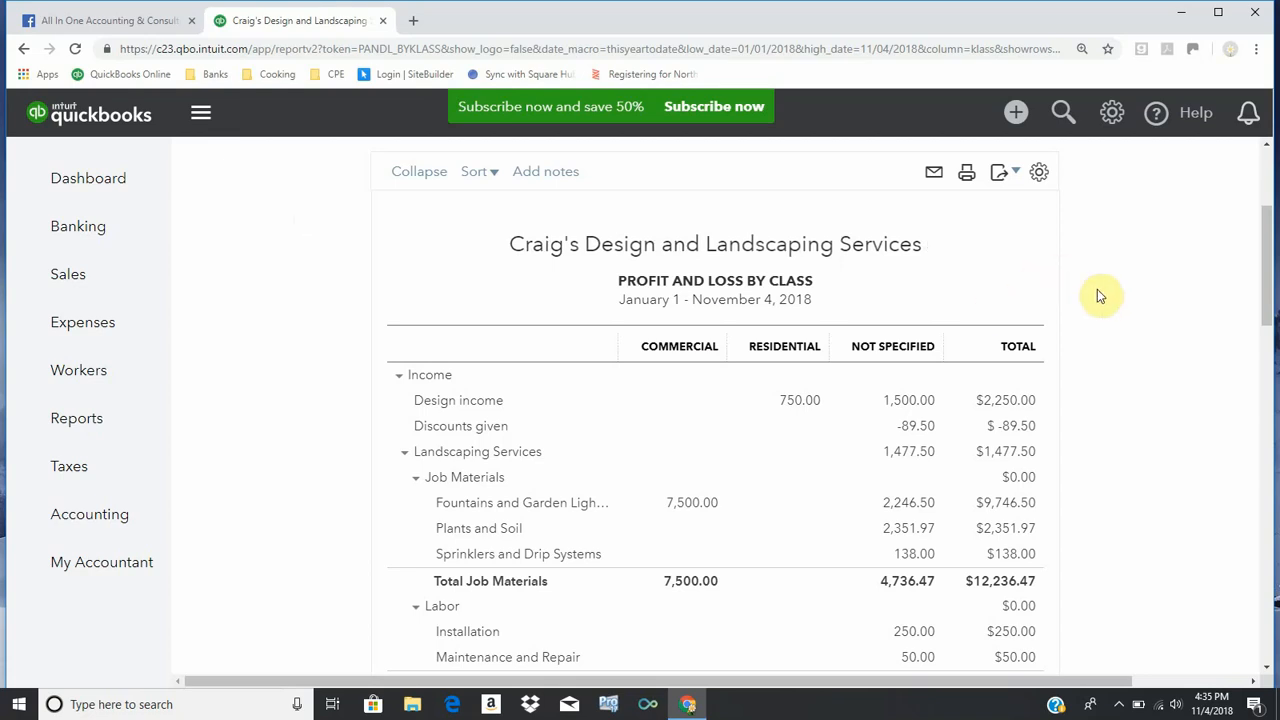
drag(1258, 271, 1270, 211)
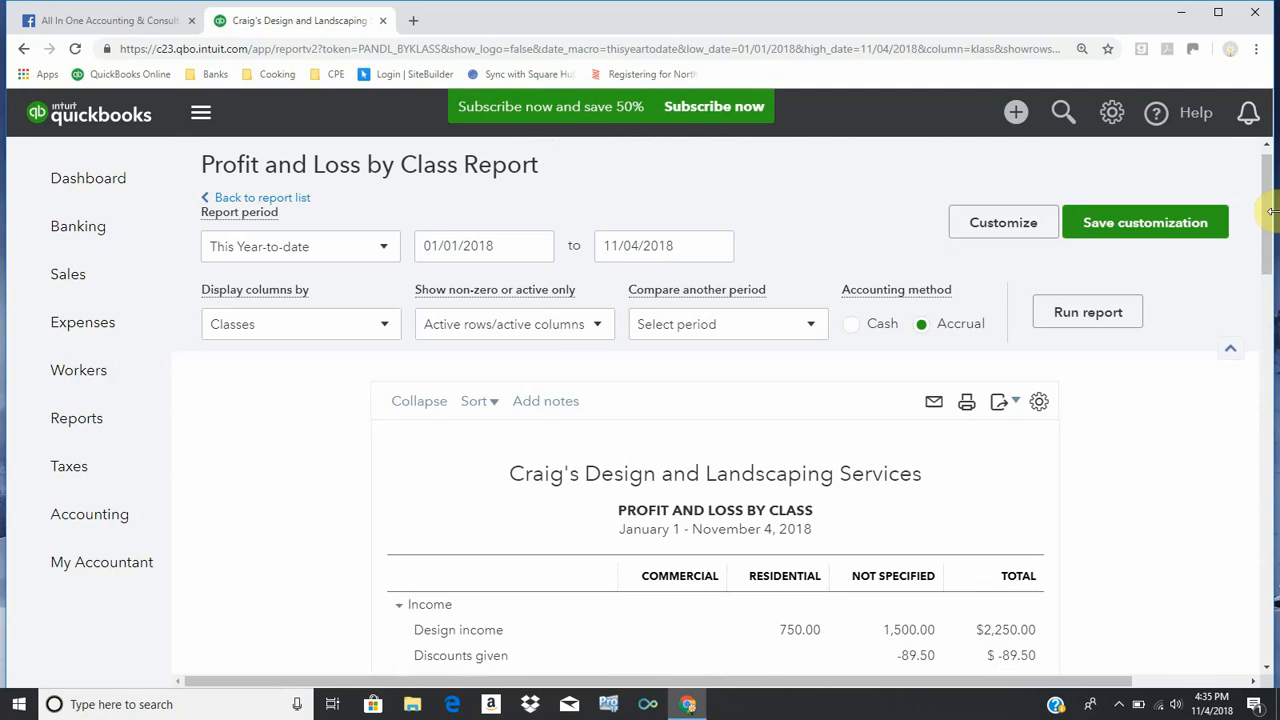
drag(1268, 216, 1262, 287)
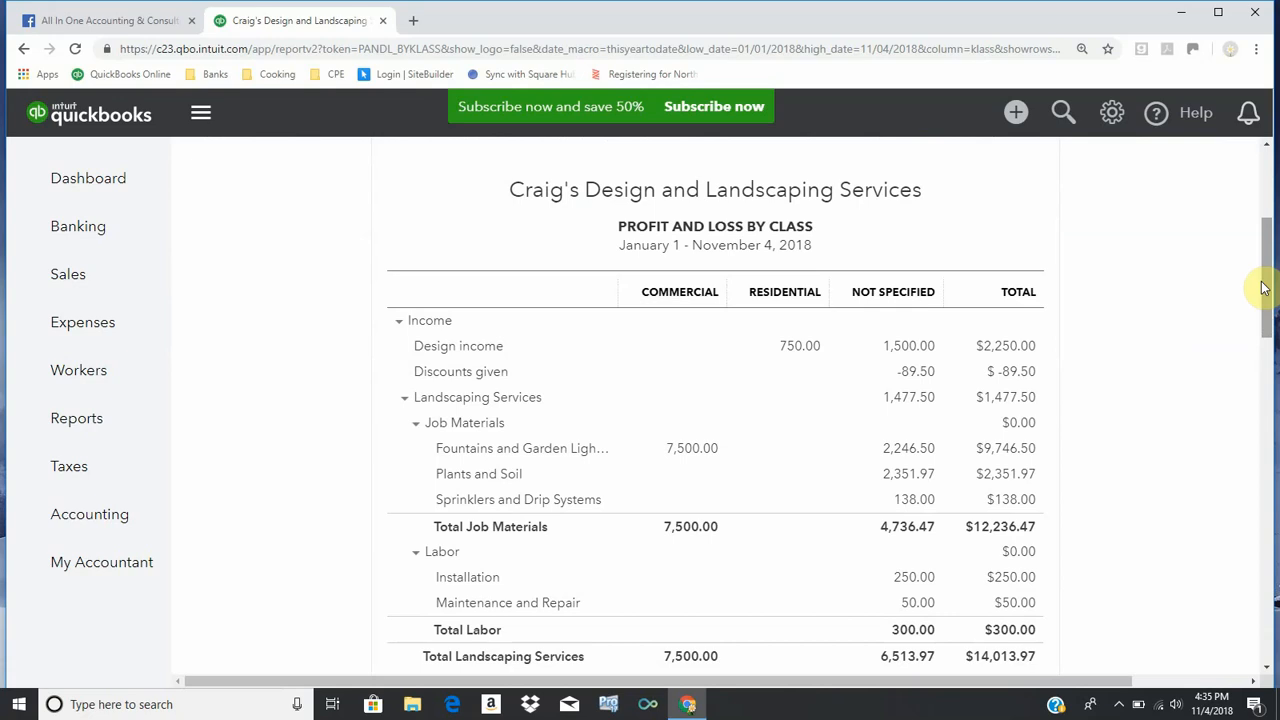
Switch to the All In One Accounting & Consulting Facebook page.
click(97, 22)
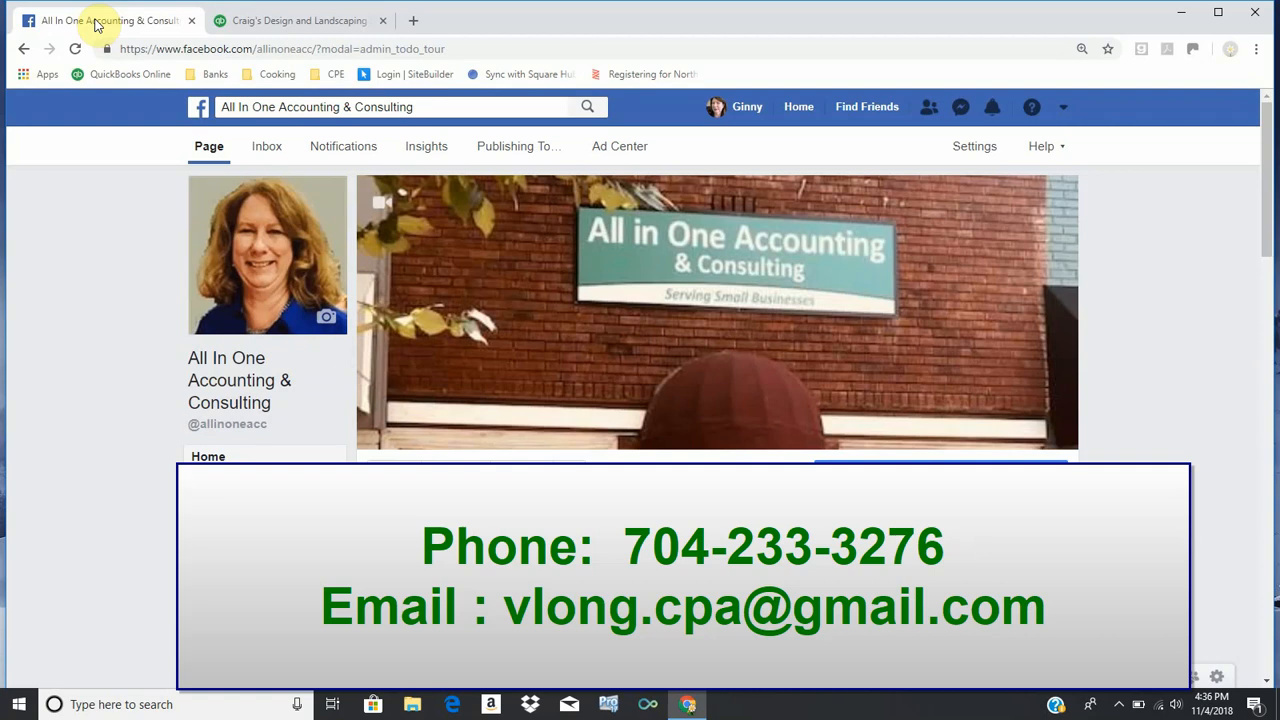